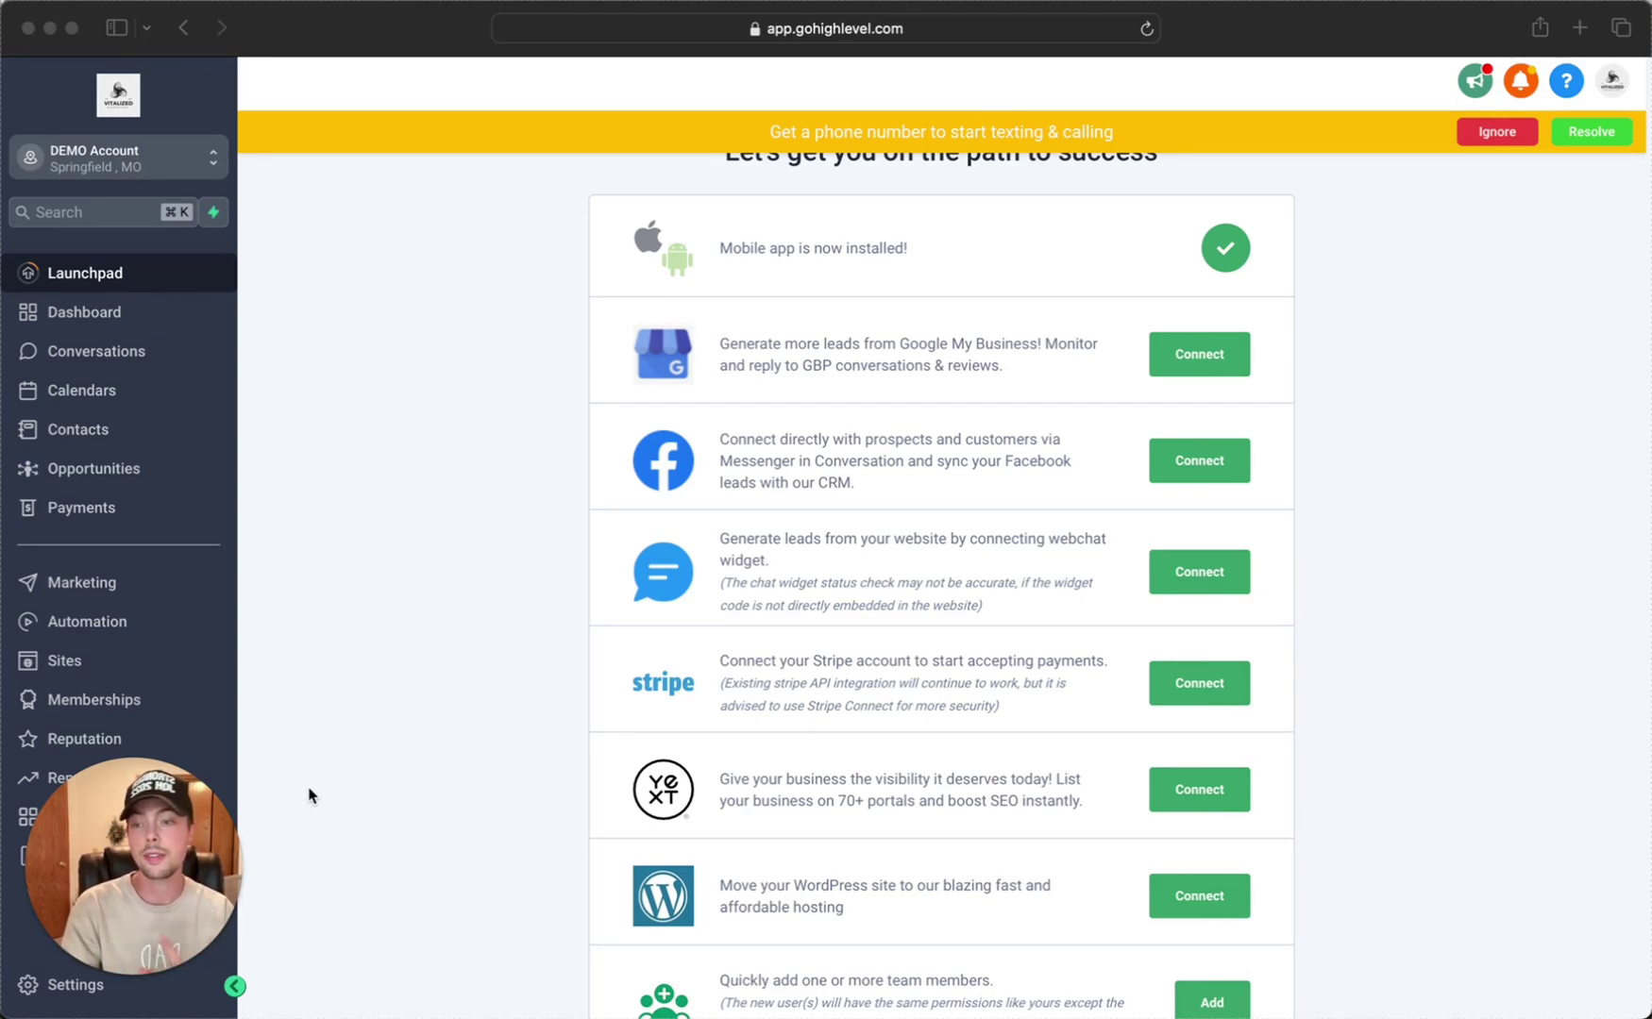
left_click_drag(183, 846, 426, 810)
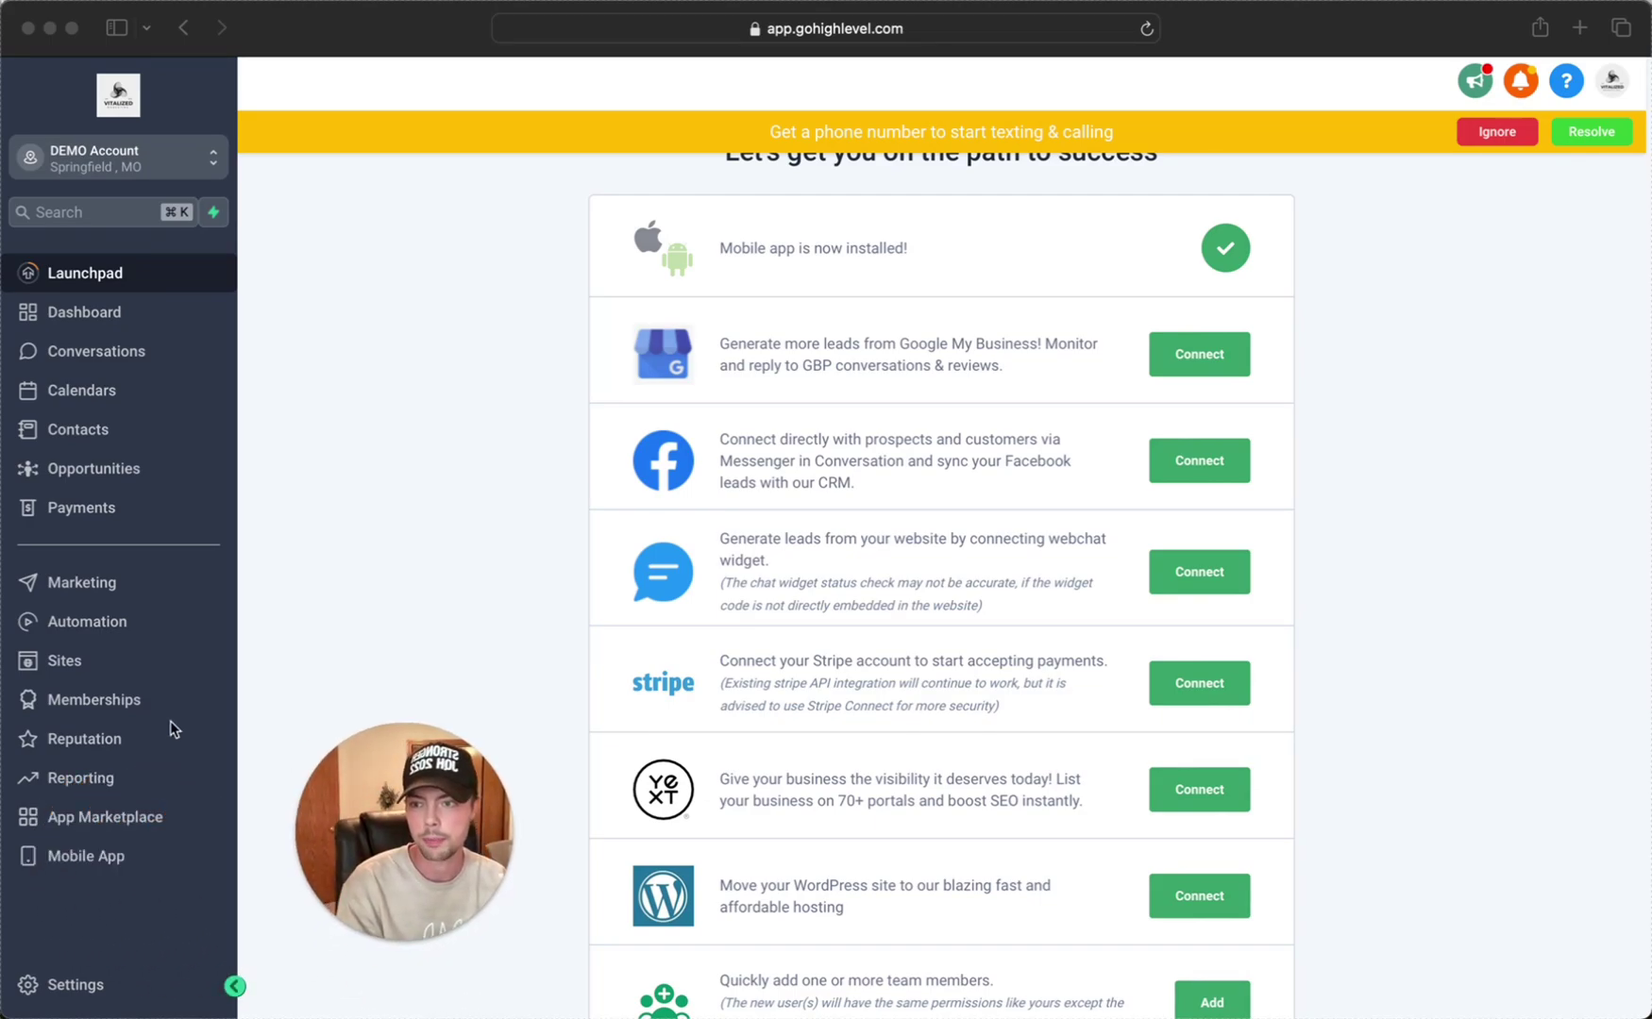
- Open the Social Planner in the Marketing area and dismiss the notice about getting a phone number
left_click(107, 591)
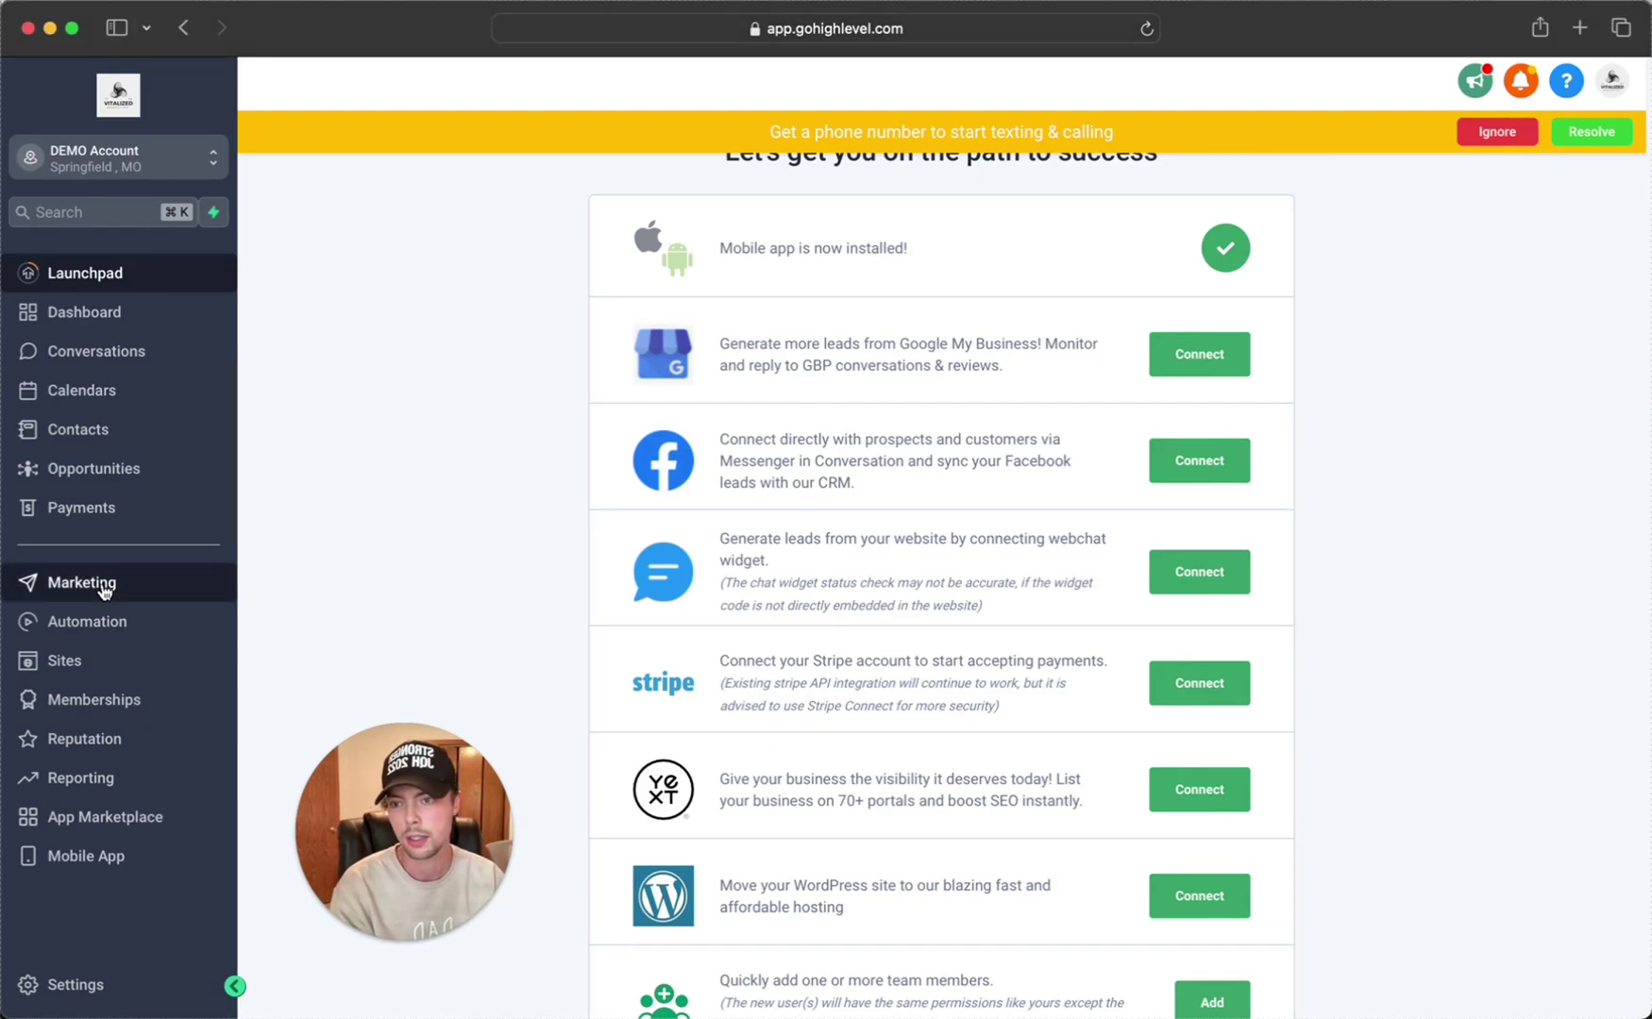
left_click(107, 591)
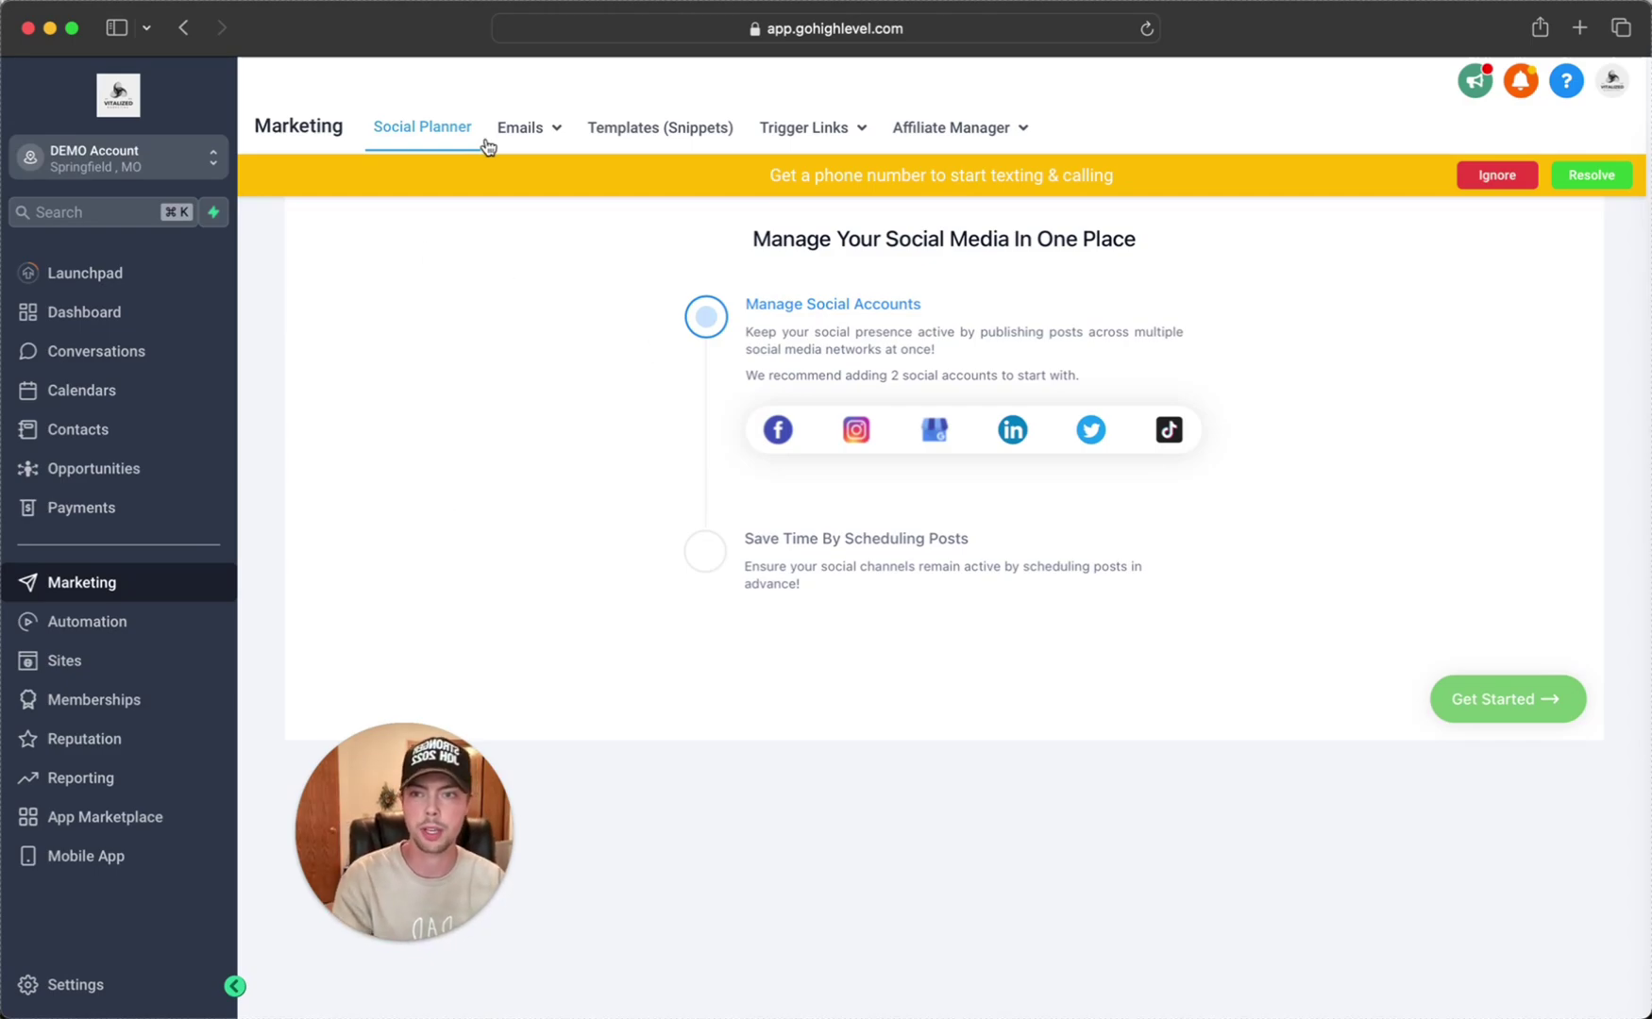
left_click(1495, 175)
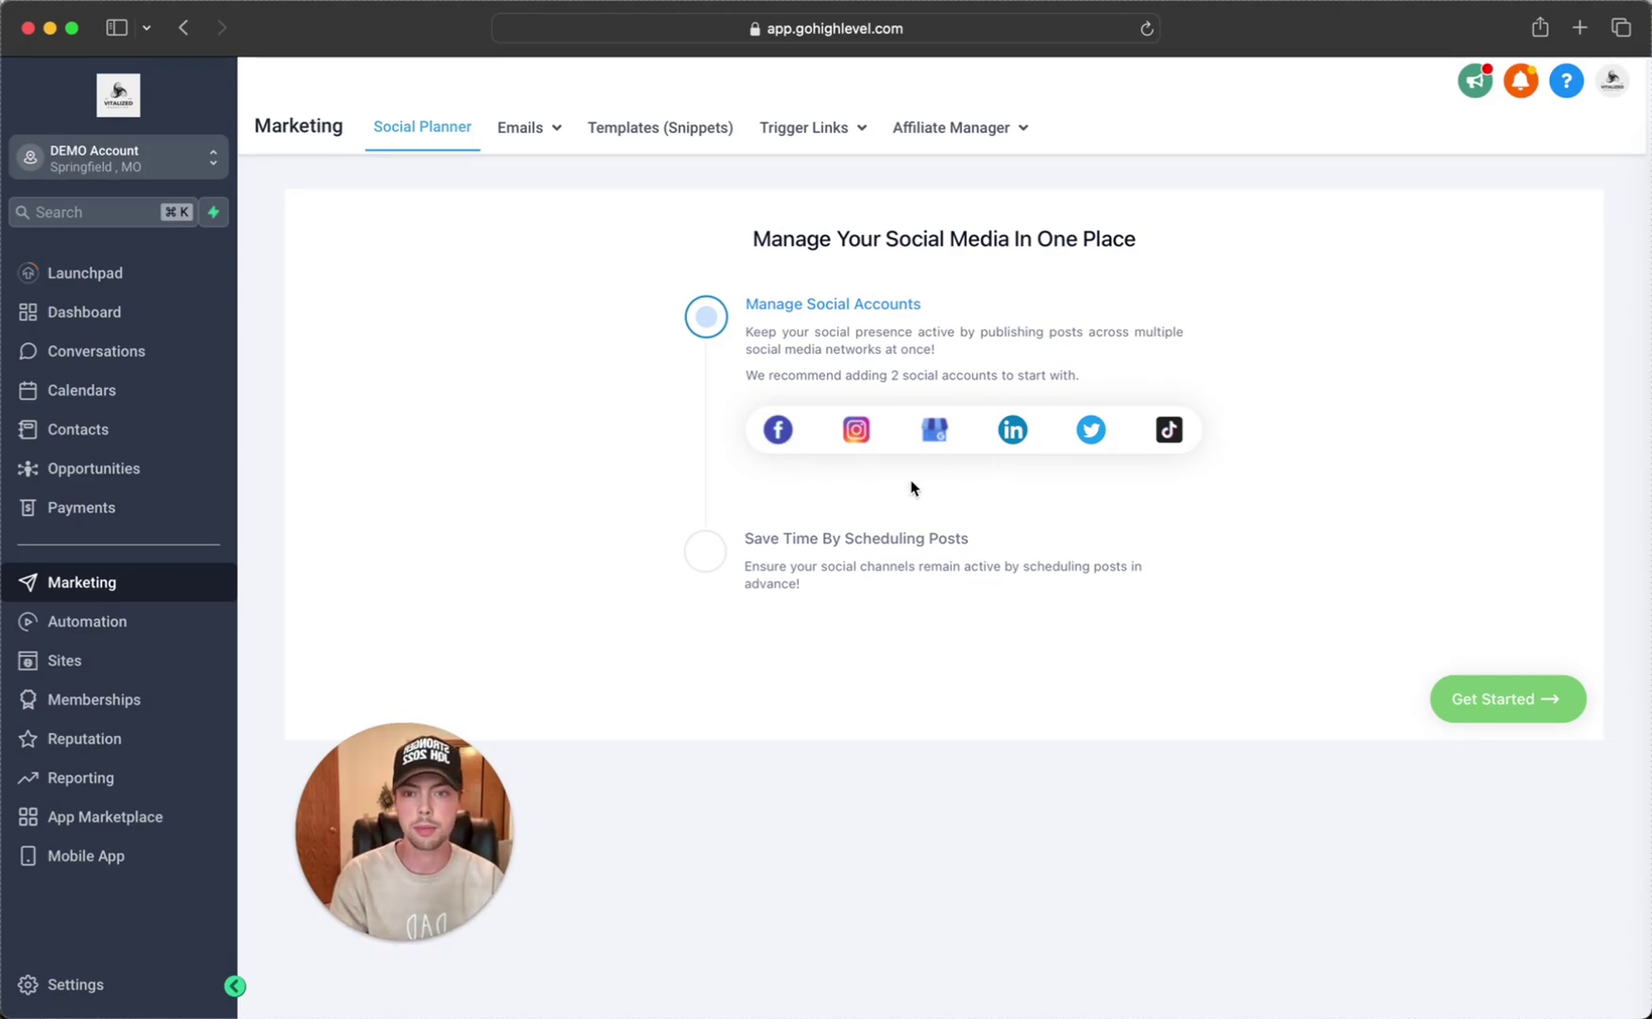
- Connect the Vitalized Marketing Facebook page to the Social Planner and close the account selection dialog
left_click(780, 434)
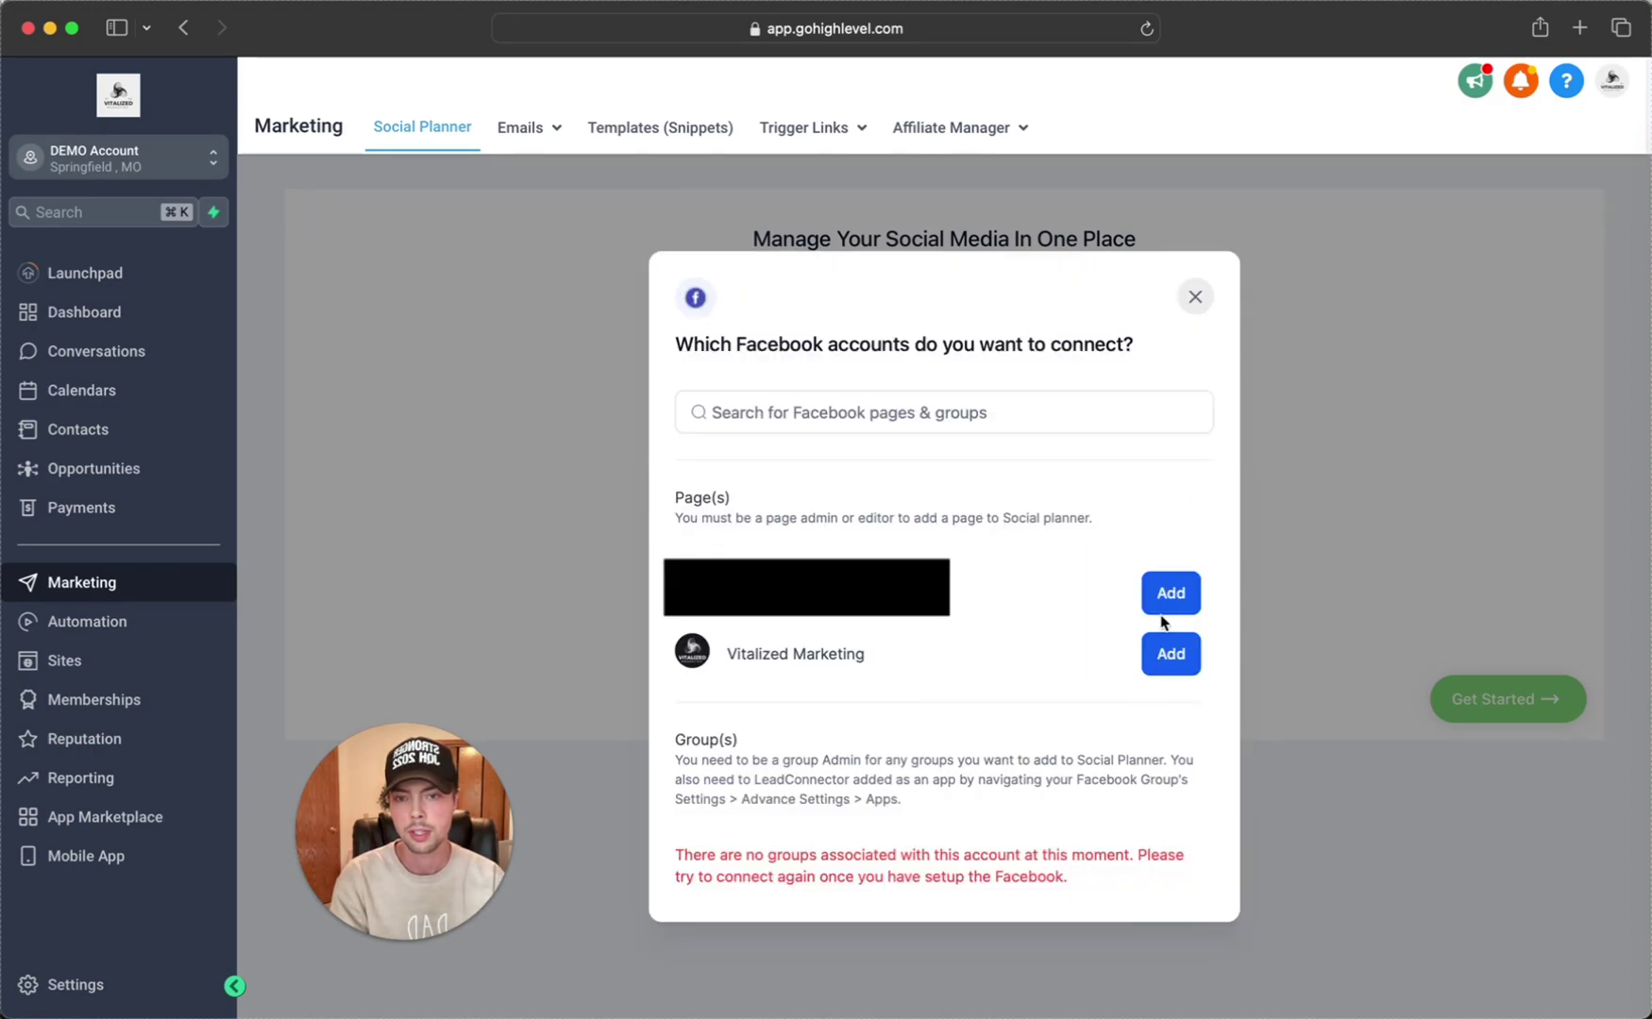
left_click(1176, 664)
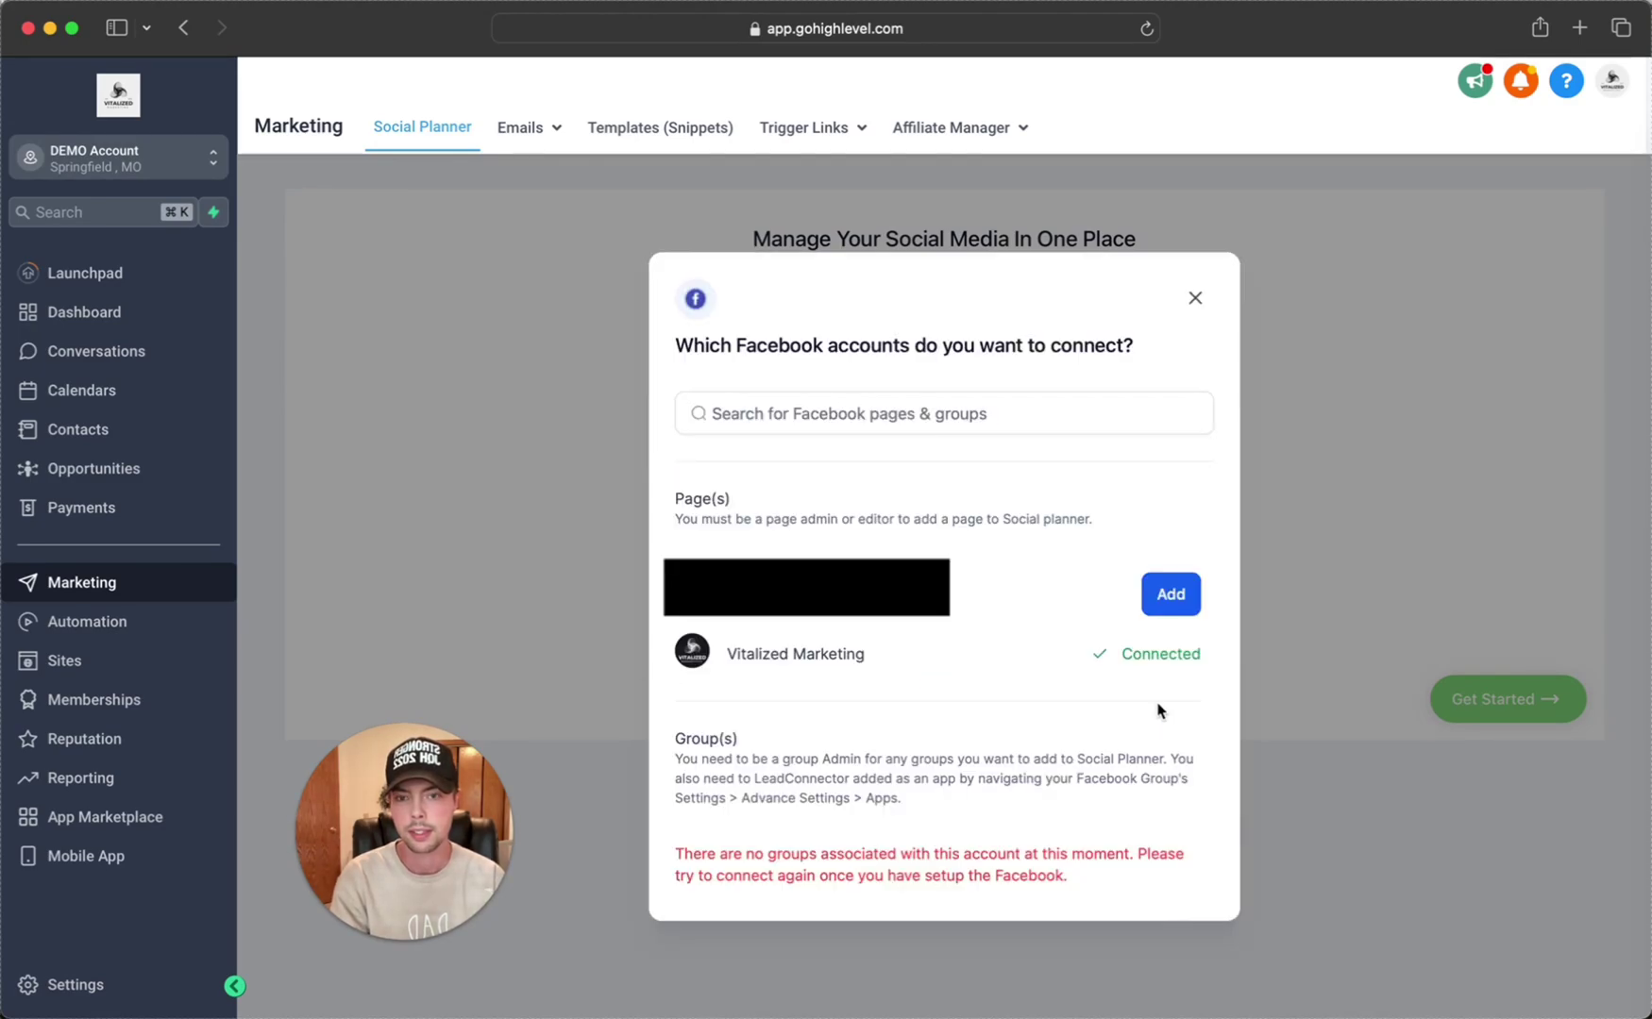
left_click(1195, 298)
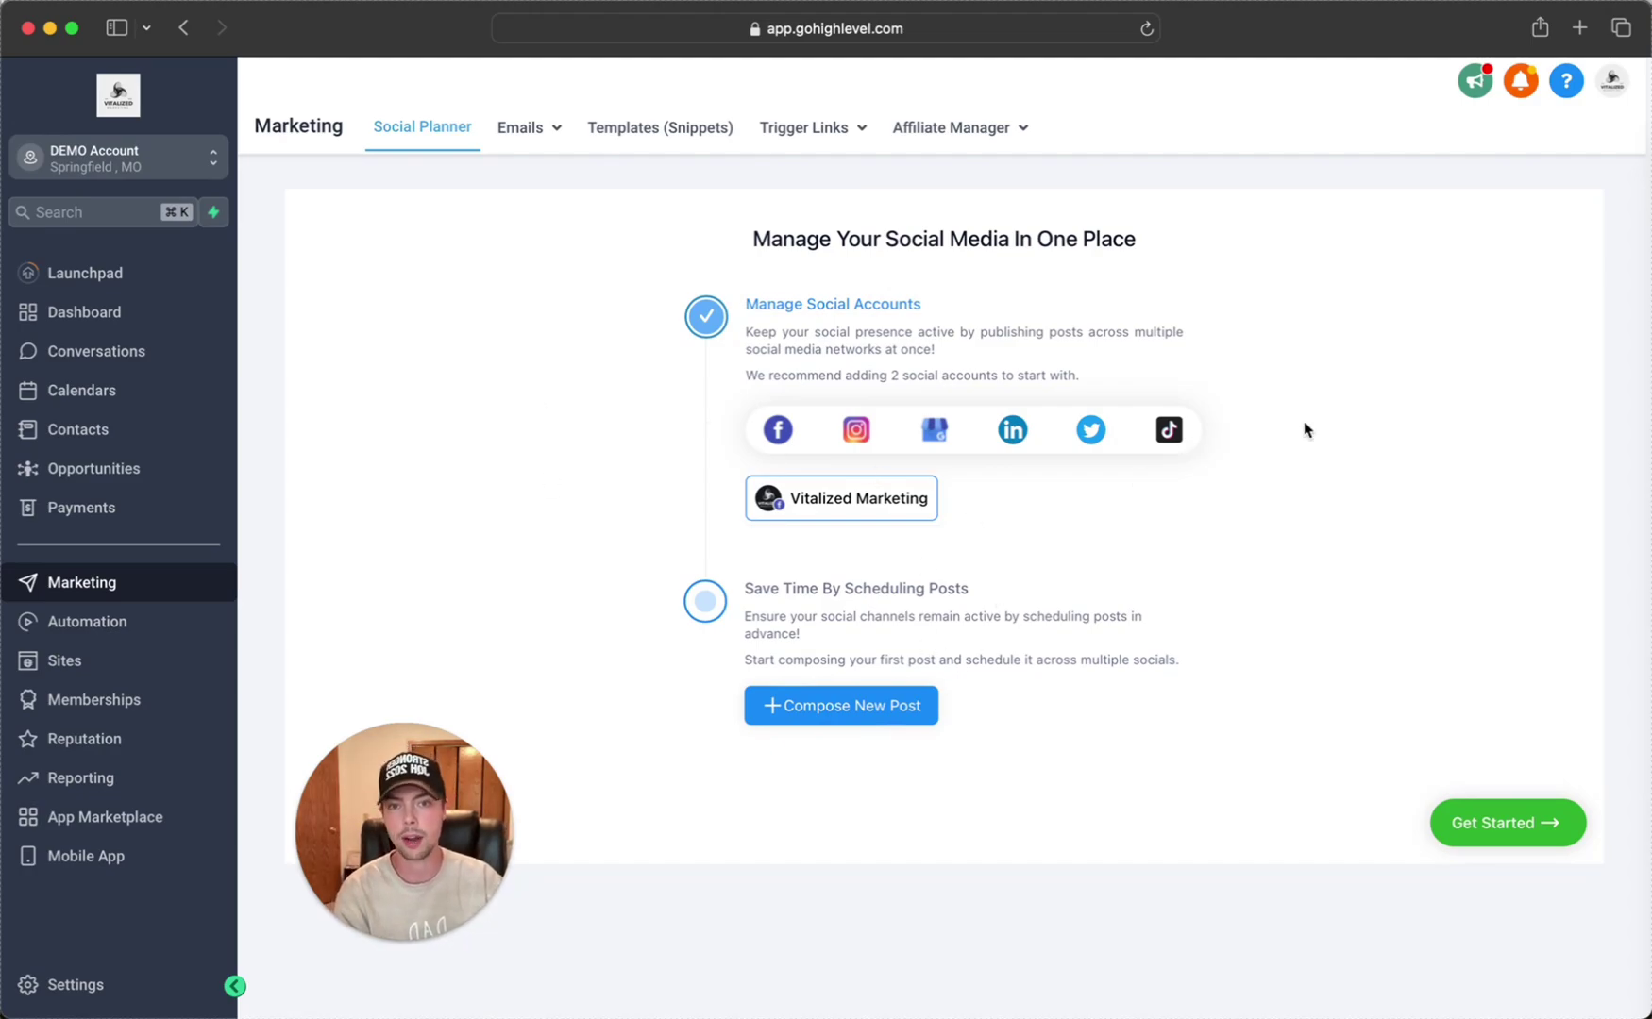
- Start composing a new social post with the Vitalized Marketing Facebook page as the account to post to
left_click(865, 721)
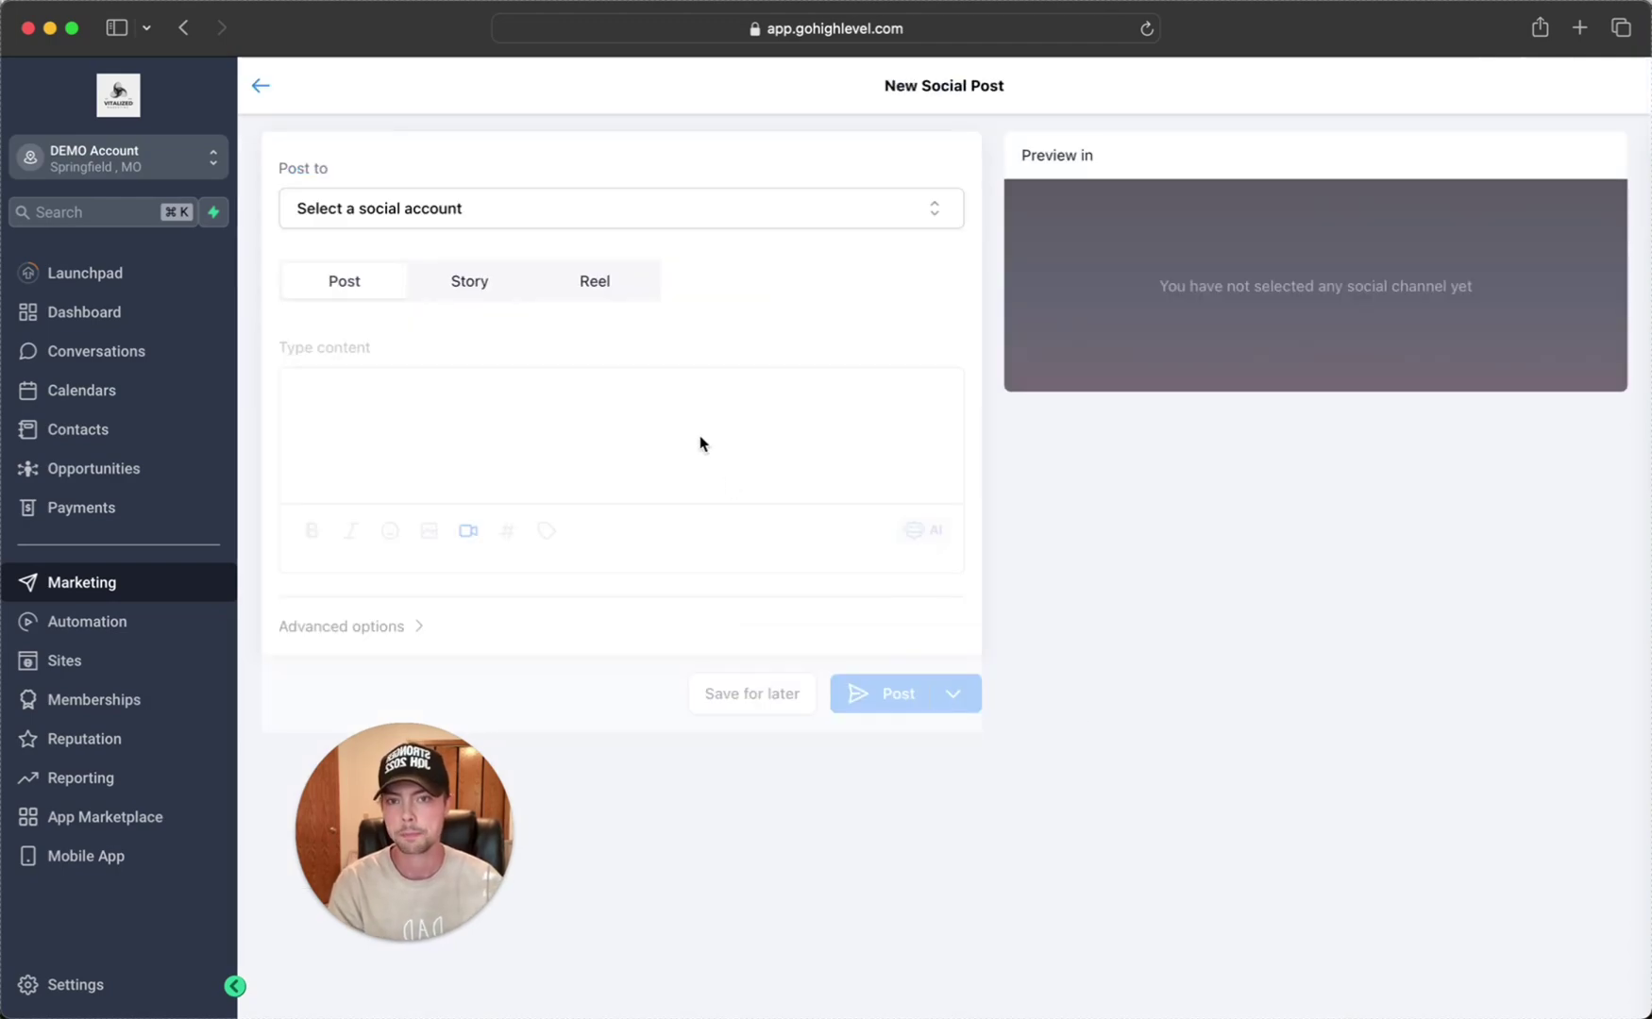
left_click(658, 217)
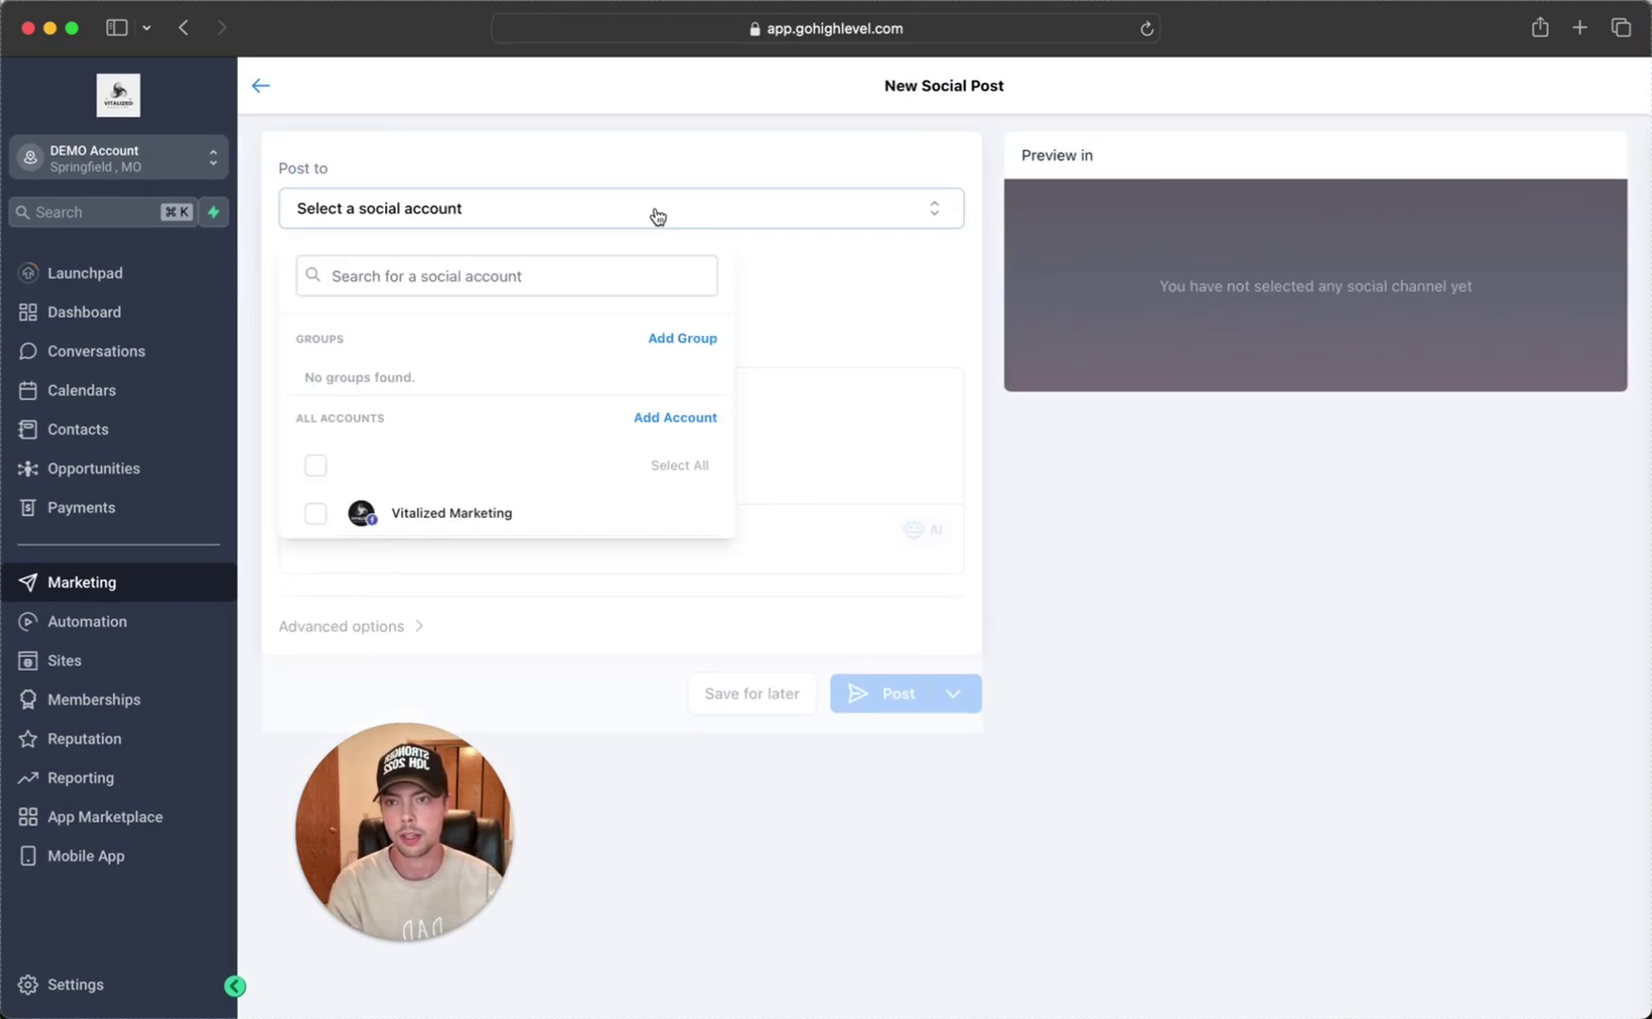
left_click(321, 515)
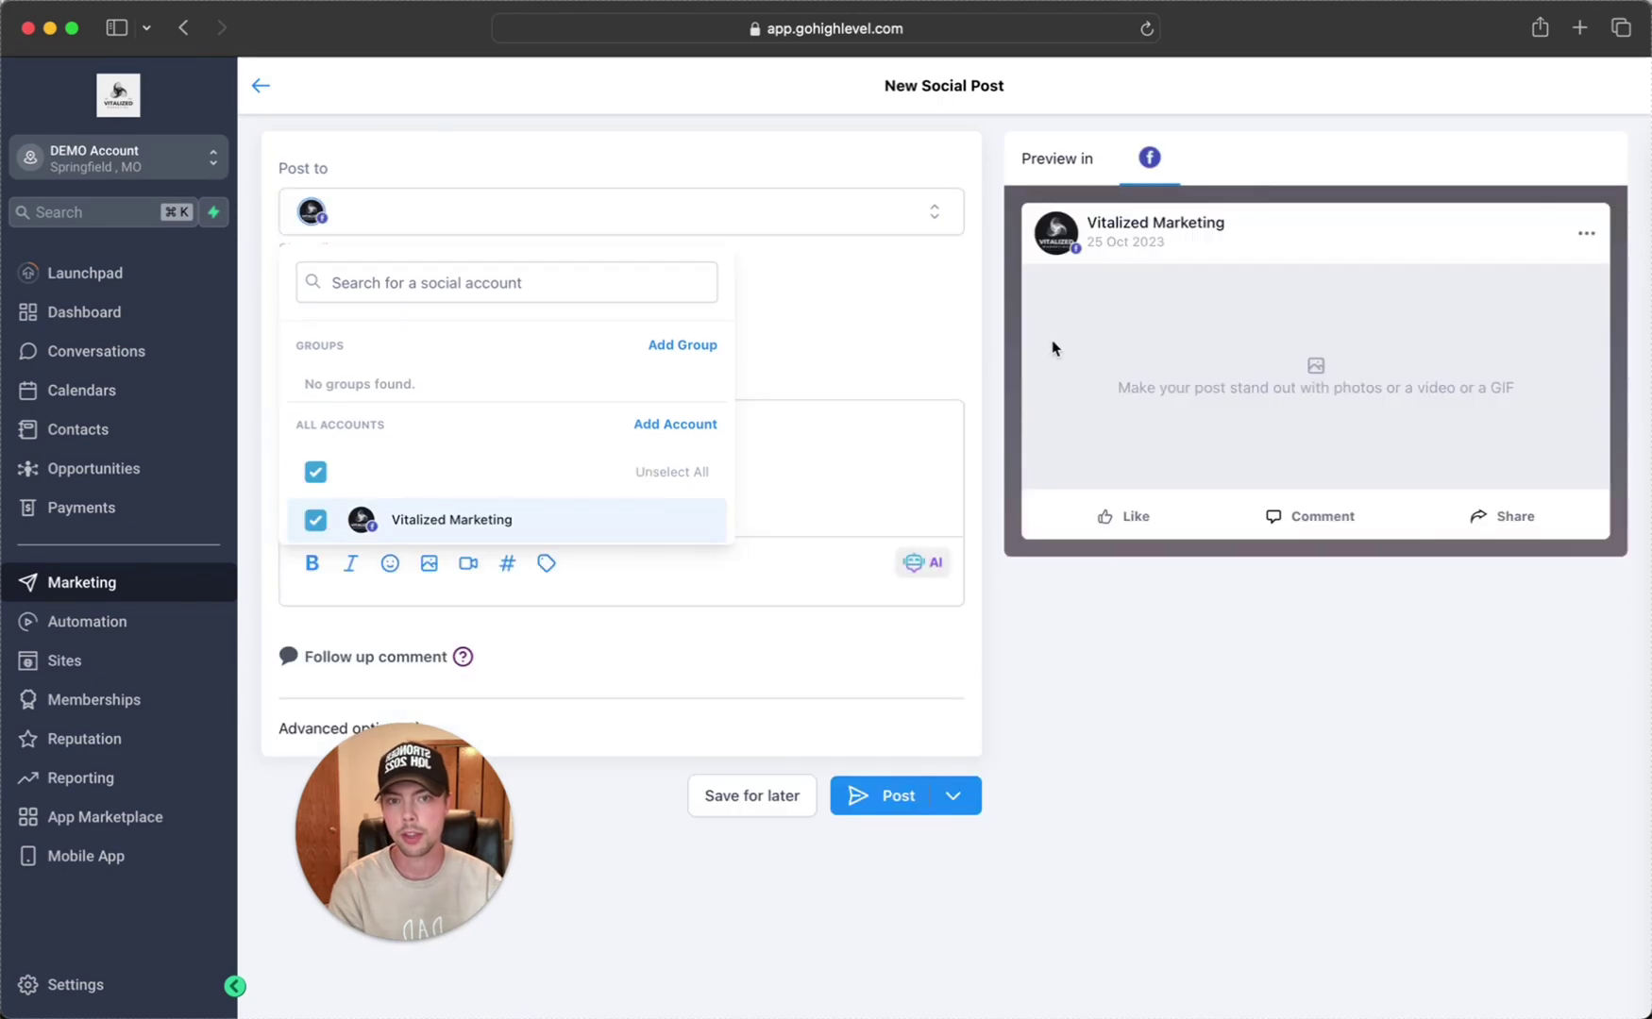
left_click(843, 315)
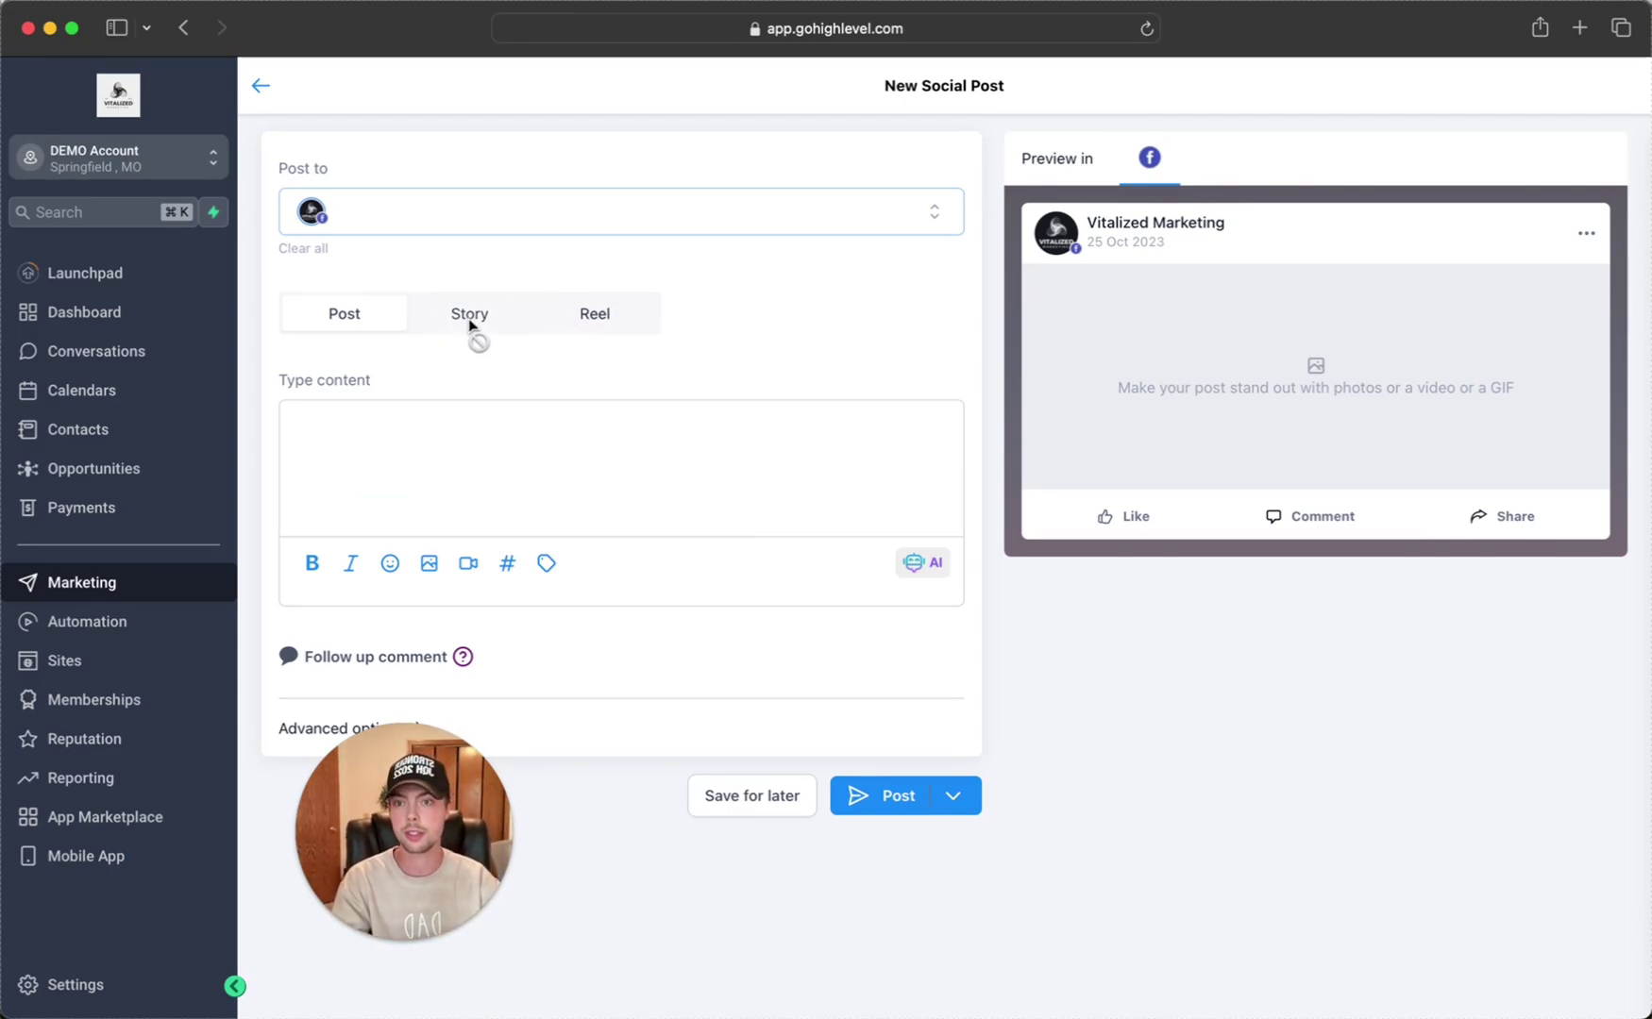
left_click(564, 466)
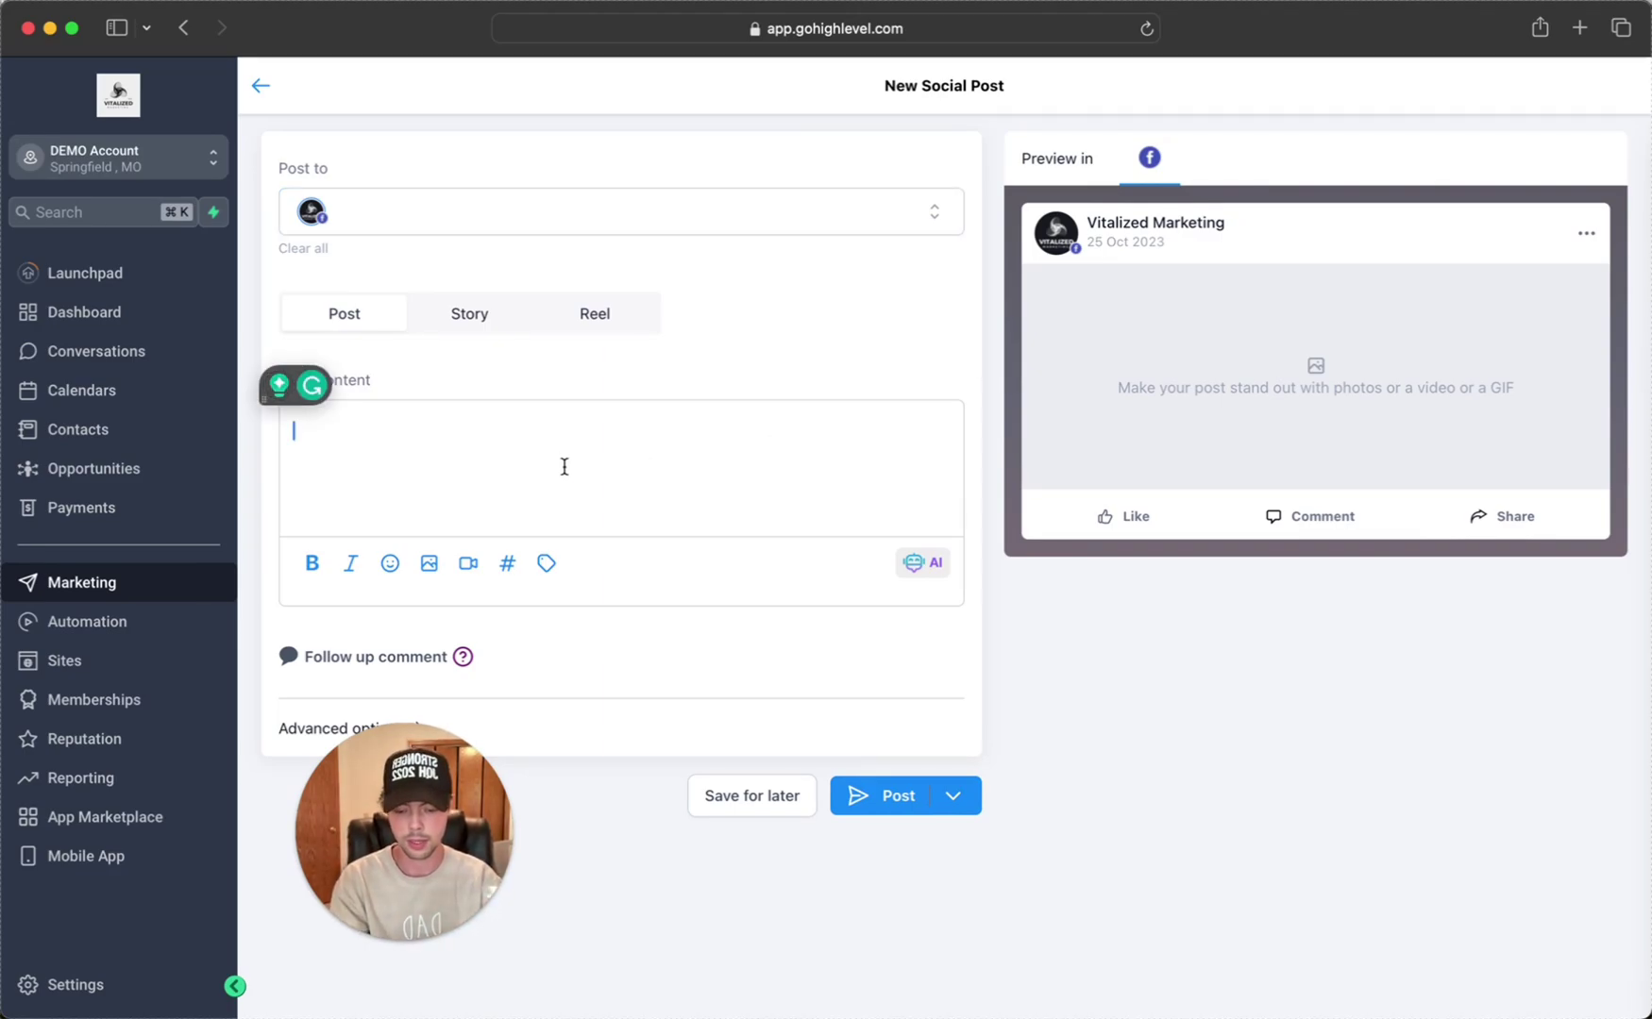
type("Please")
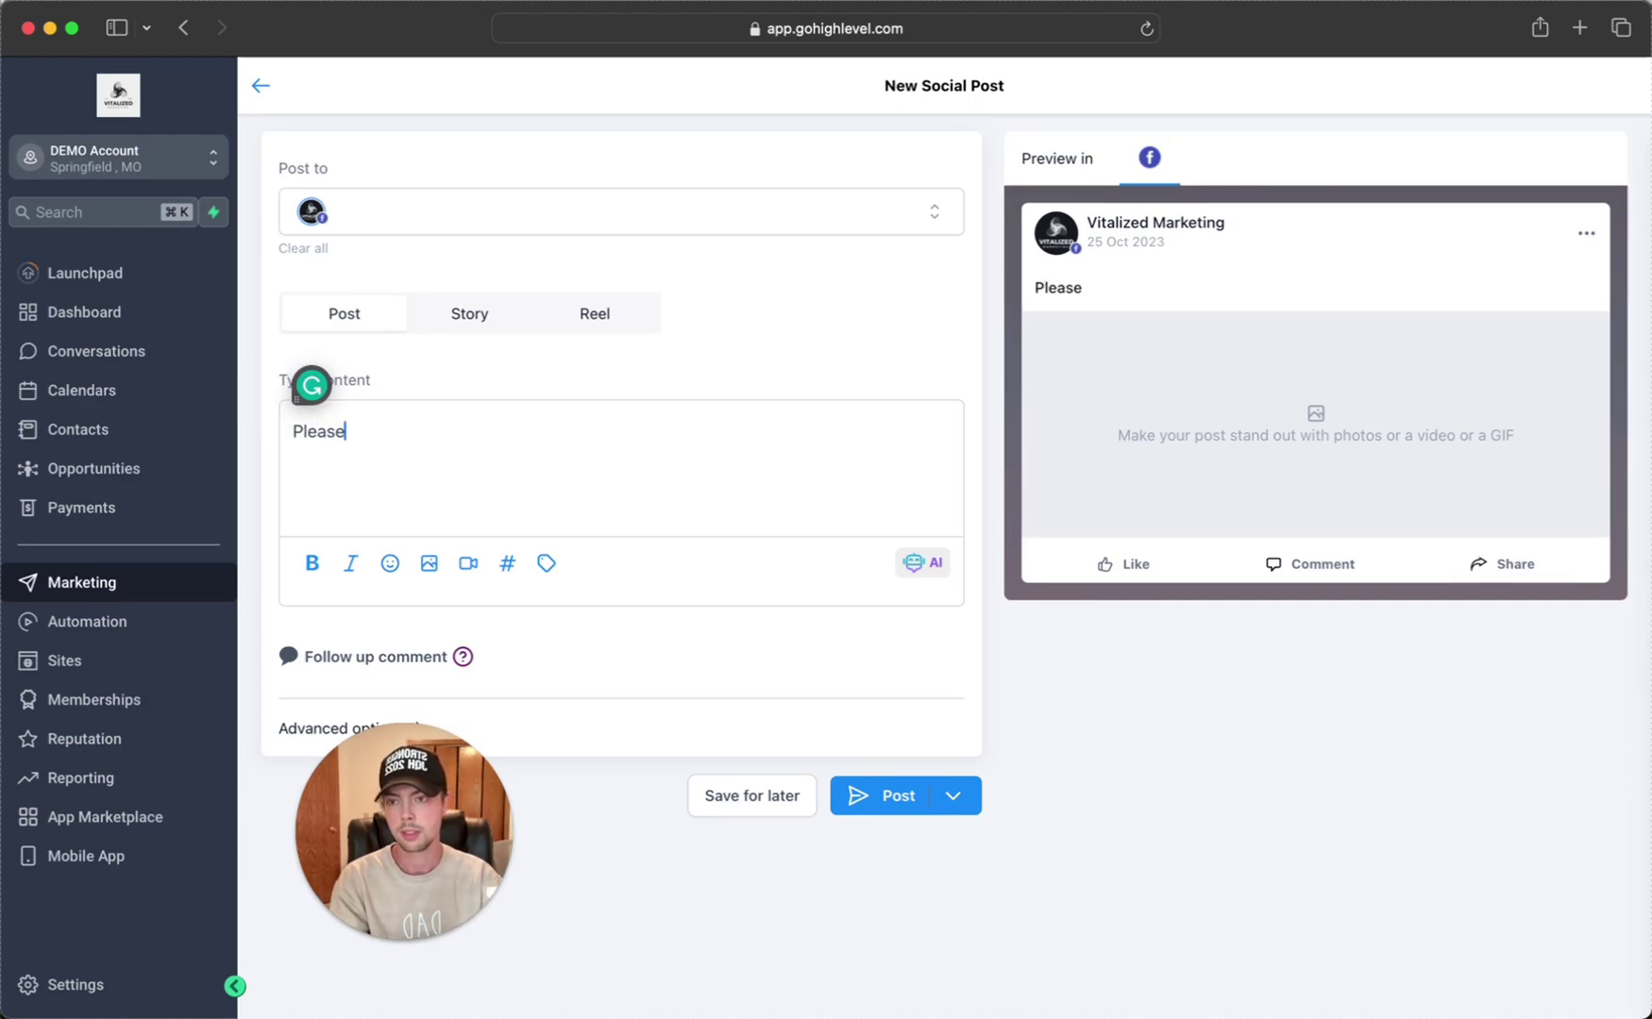
type(" help im being ")
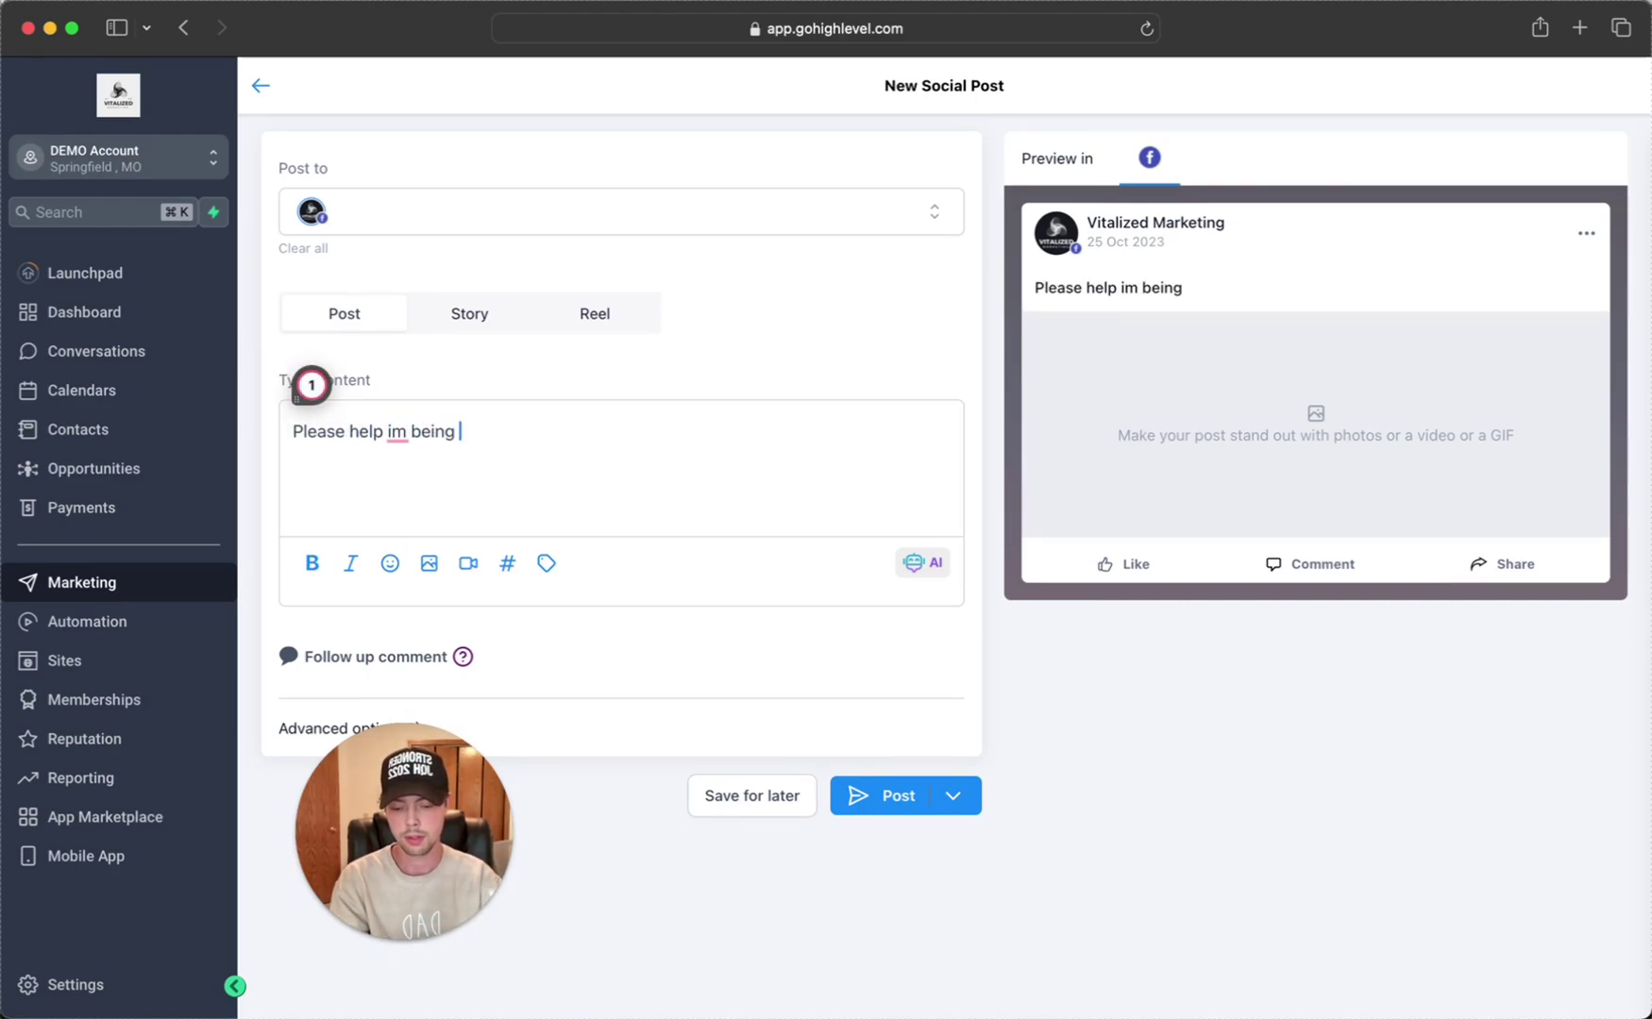
type("kidnapped")
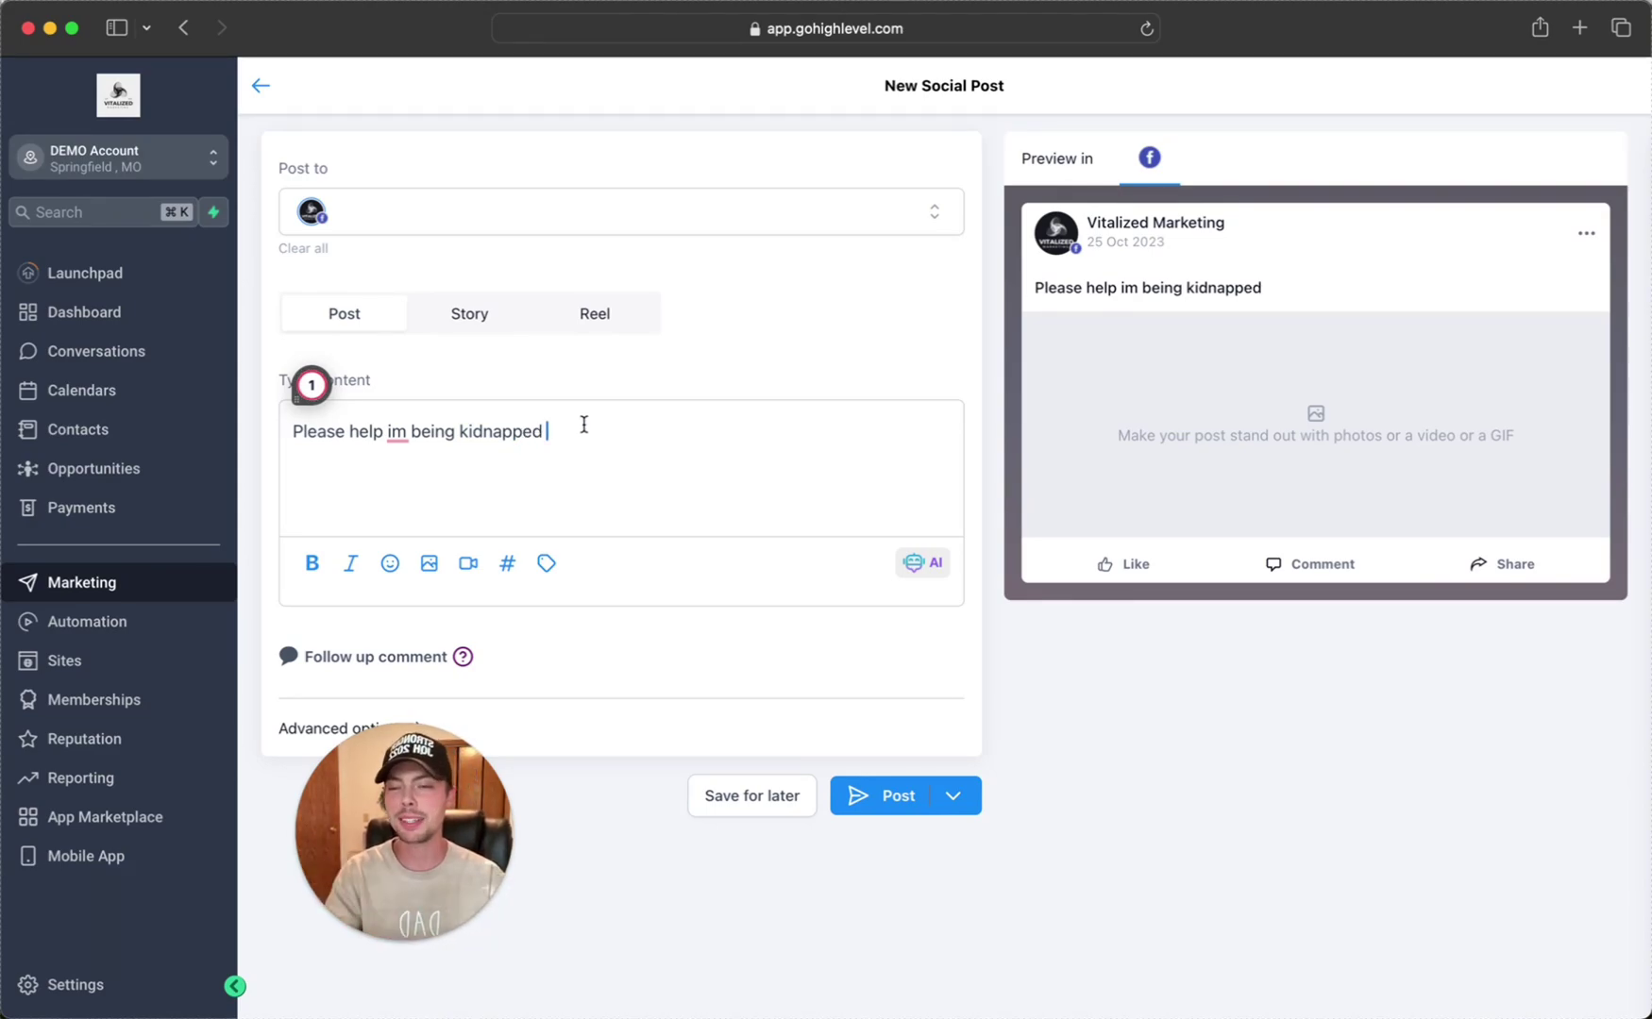
left_click_drag(604, 428, 121, 435)
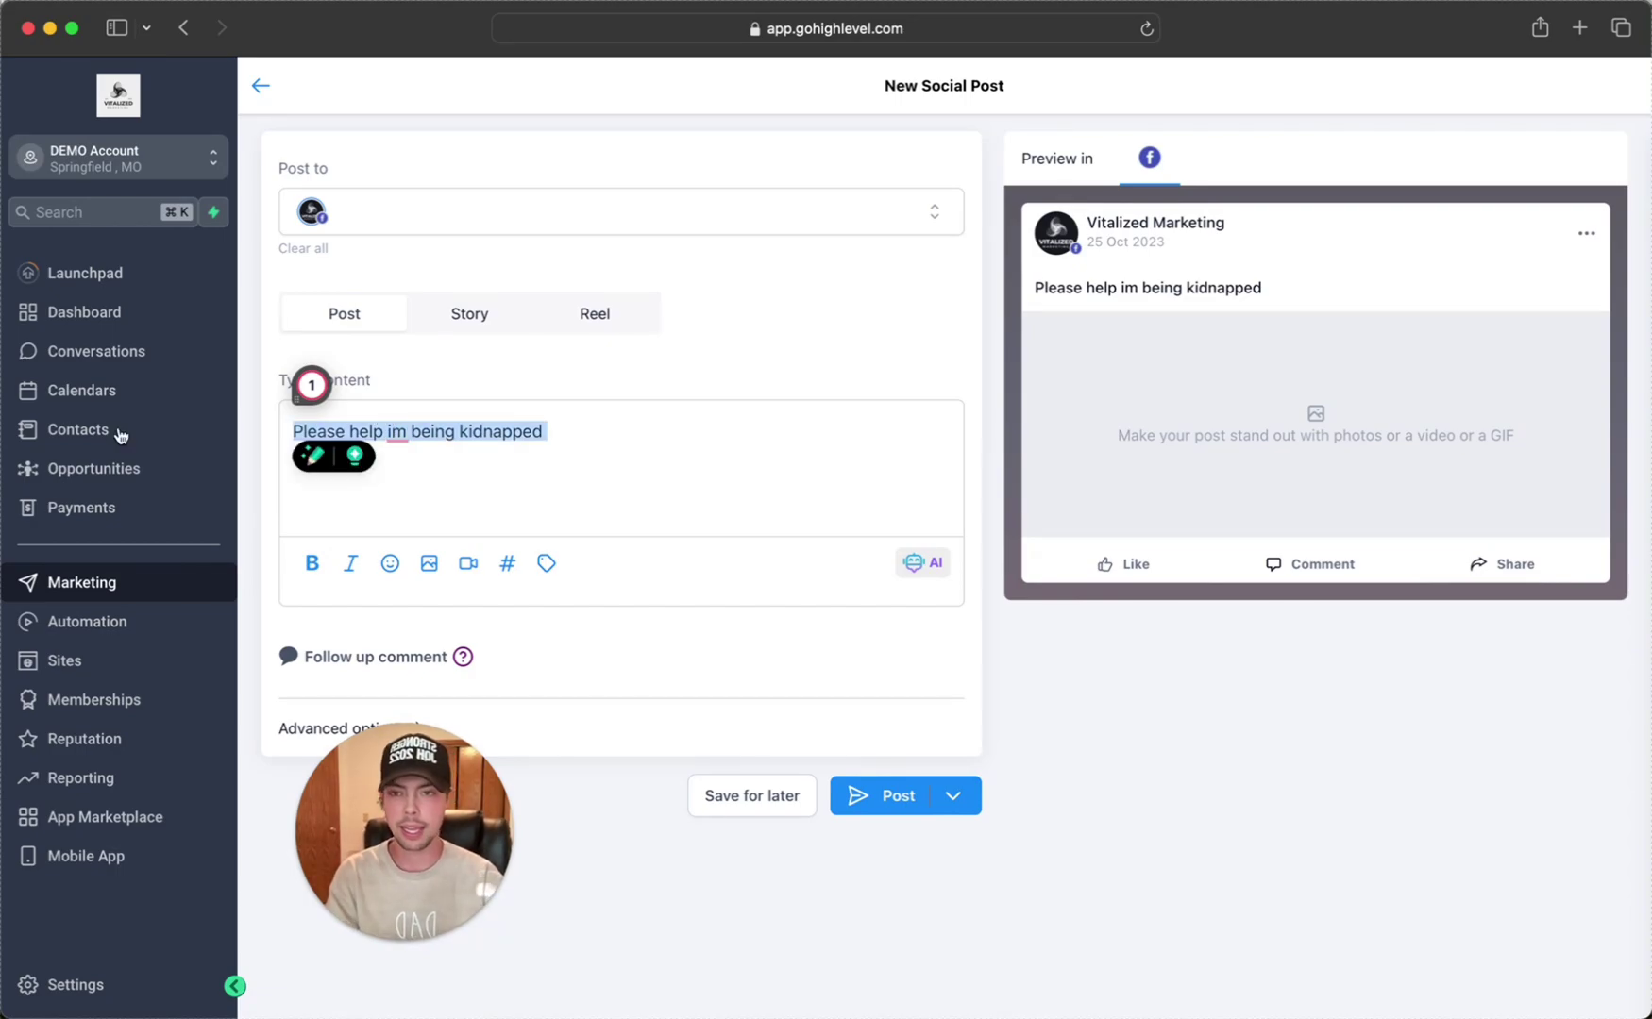
key("BackSpace")
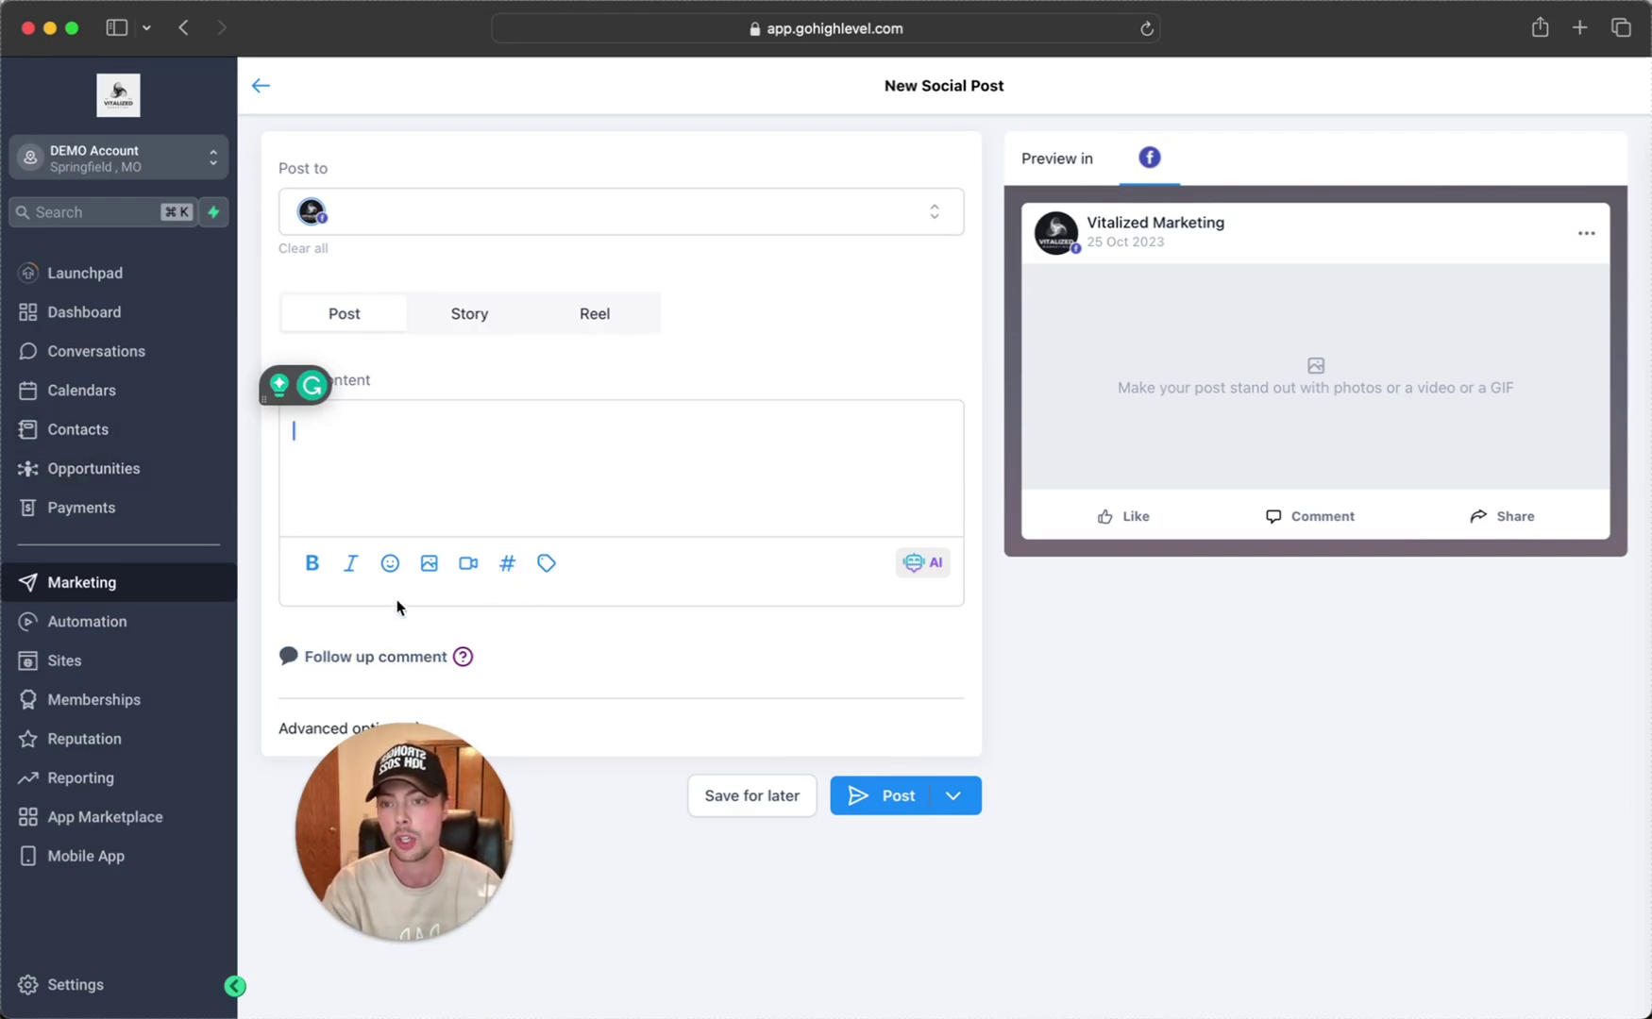
- View the image files available for the post in the media library and return to the post composer
left_click(434, 567)
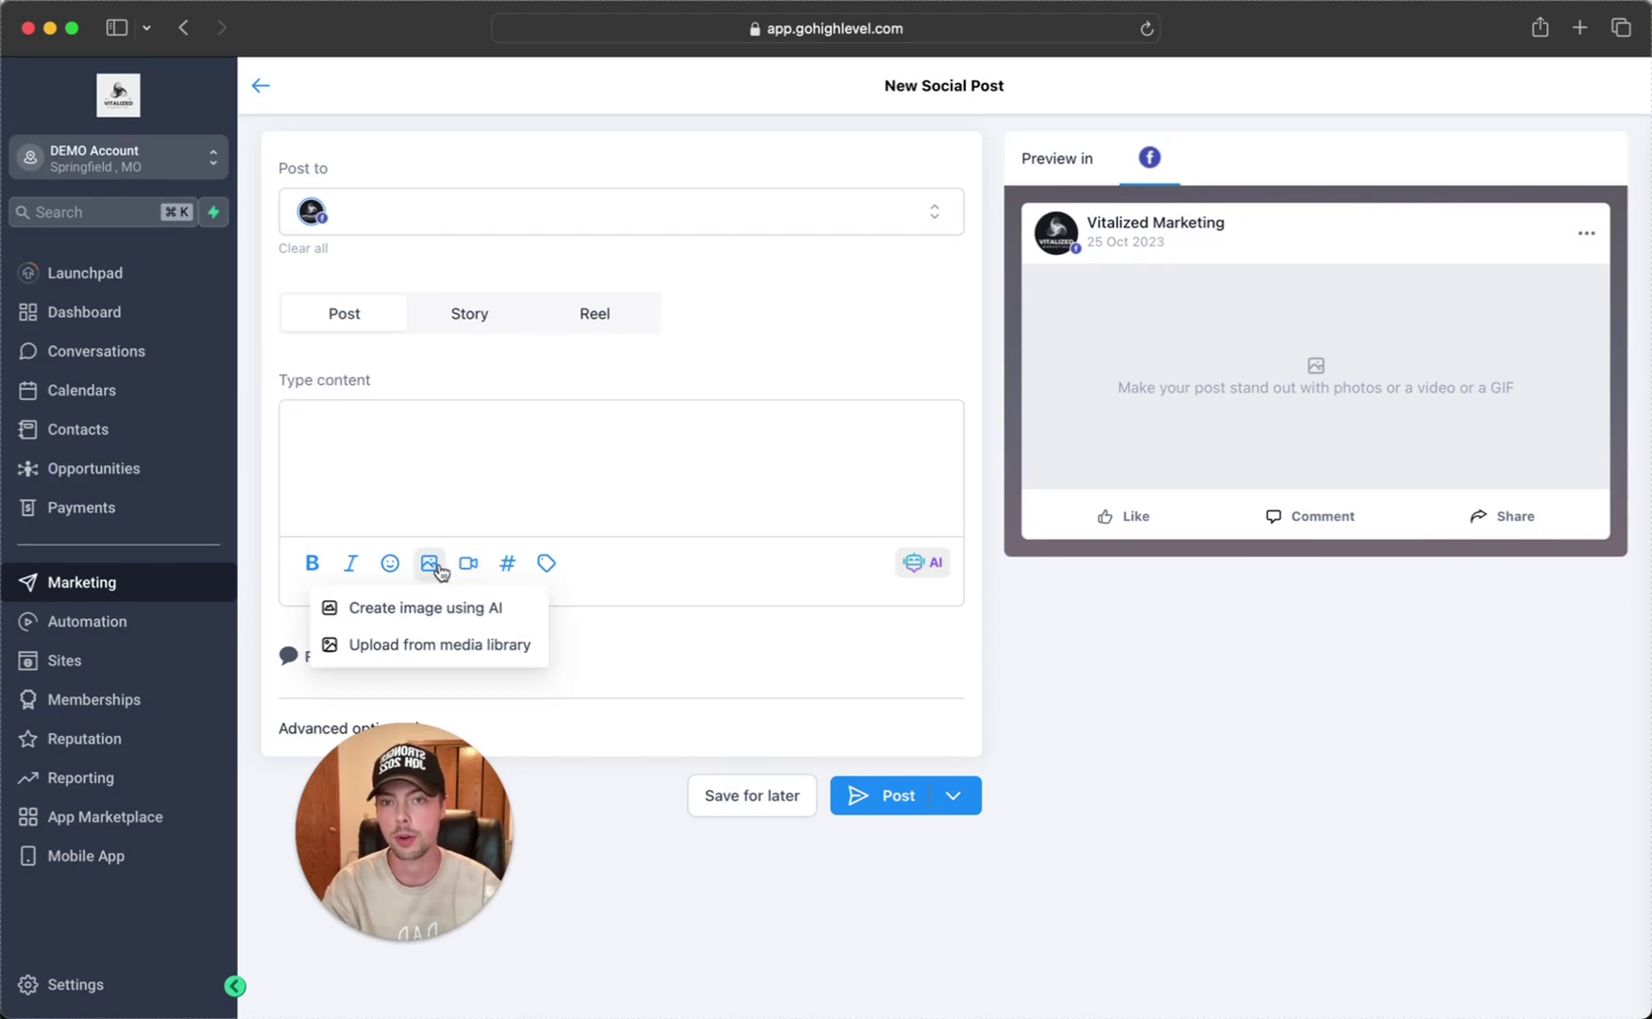
left_click(499, 650)
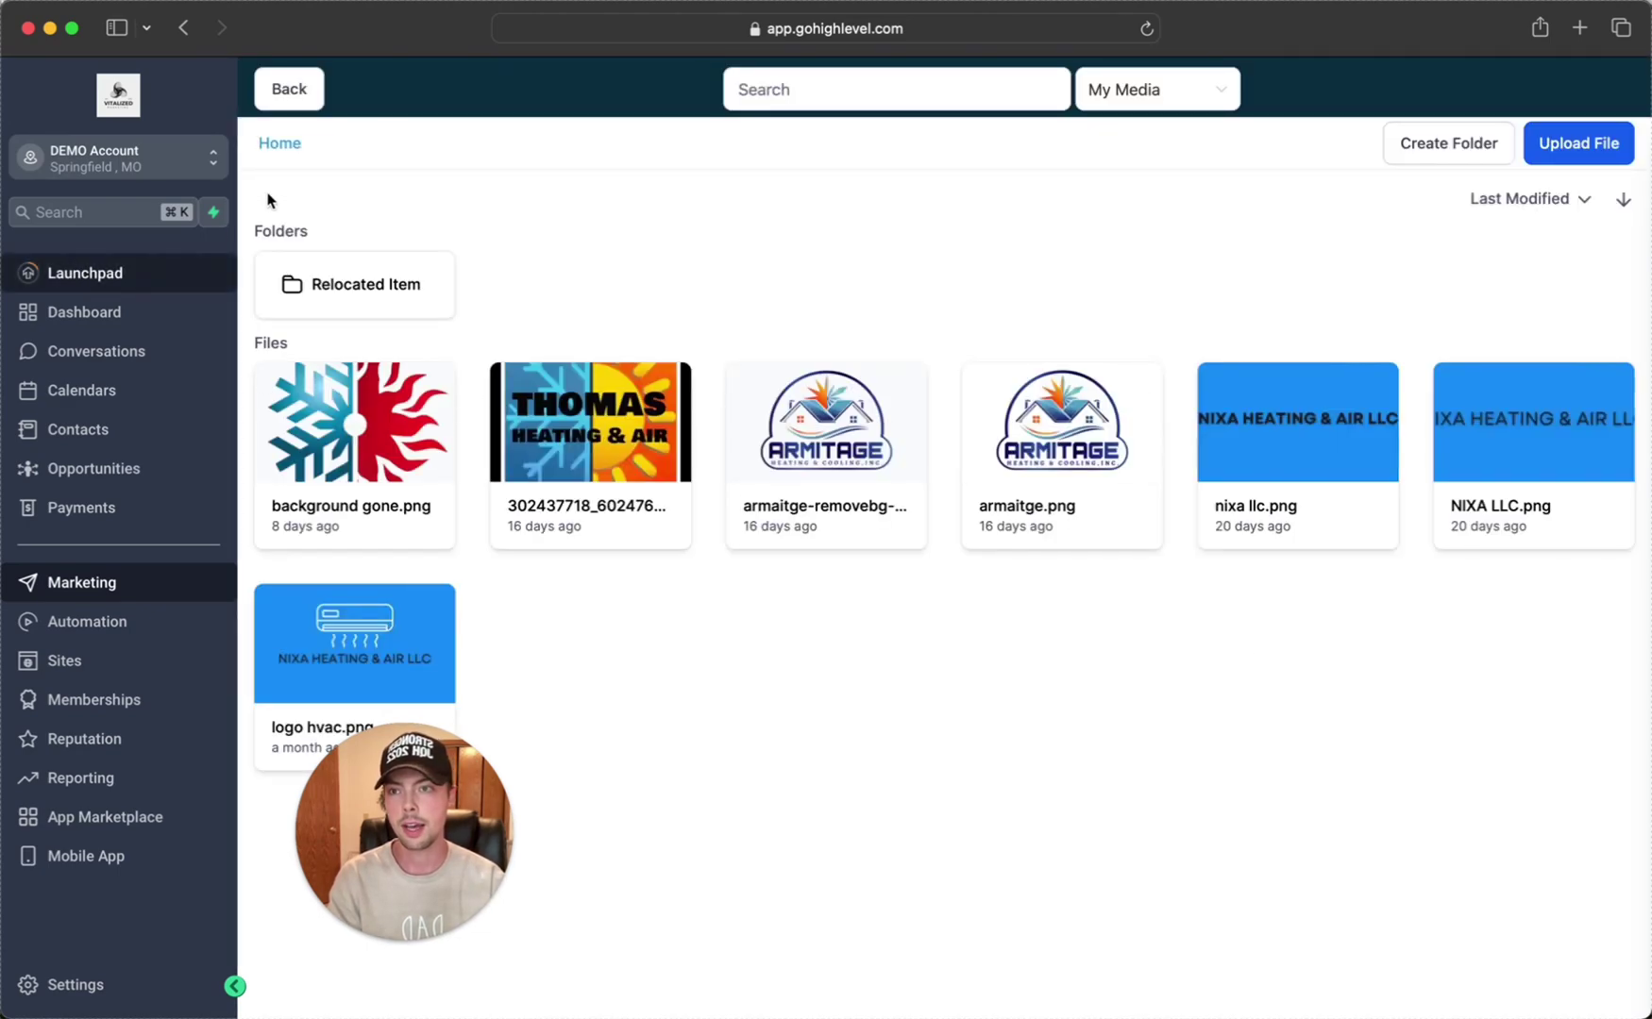
left_click(289, 89)
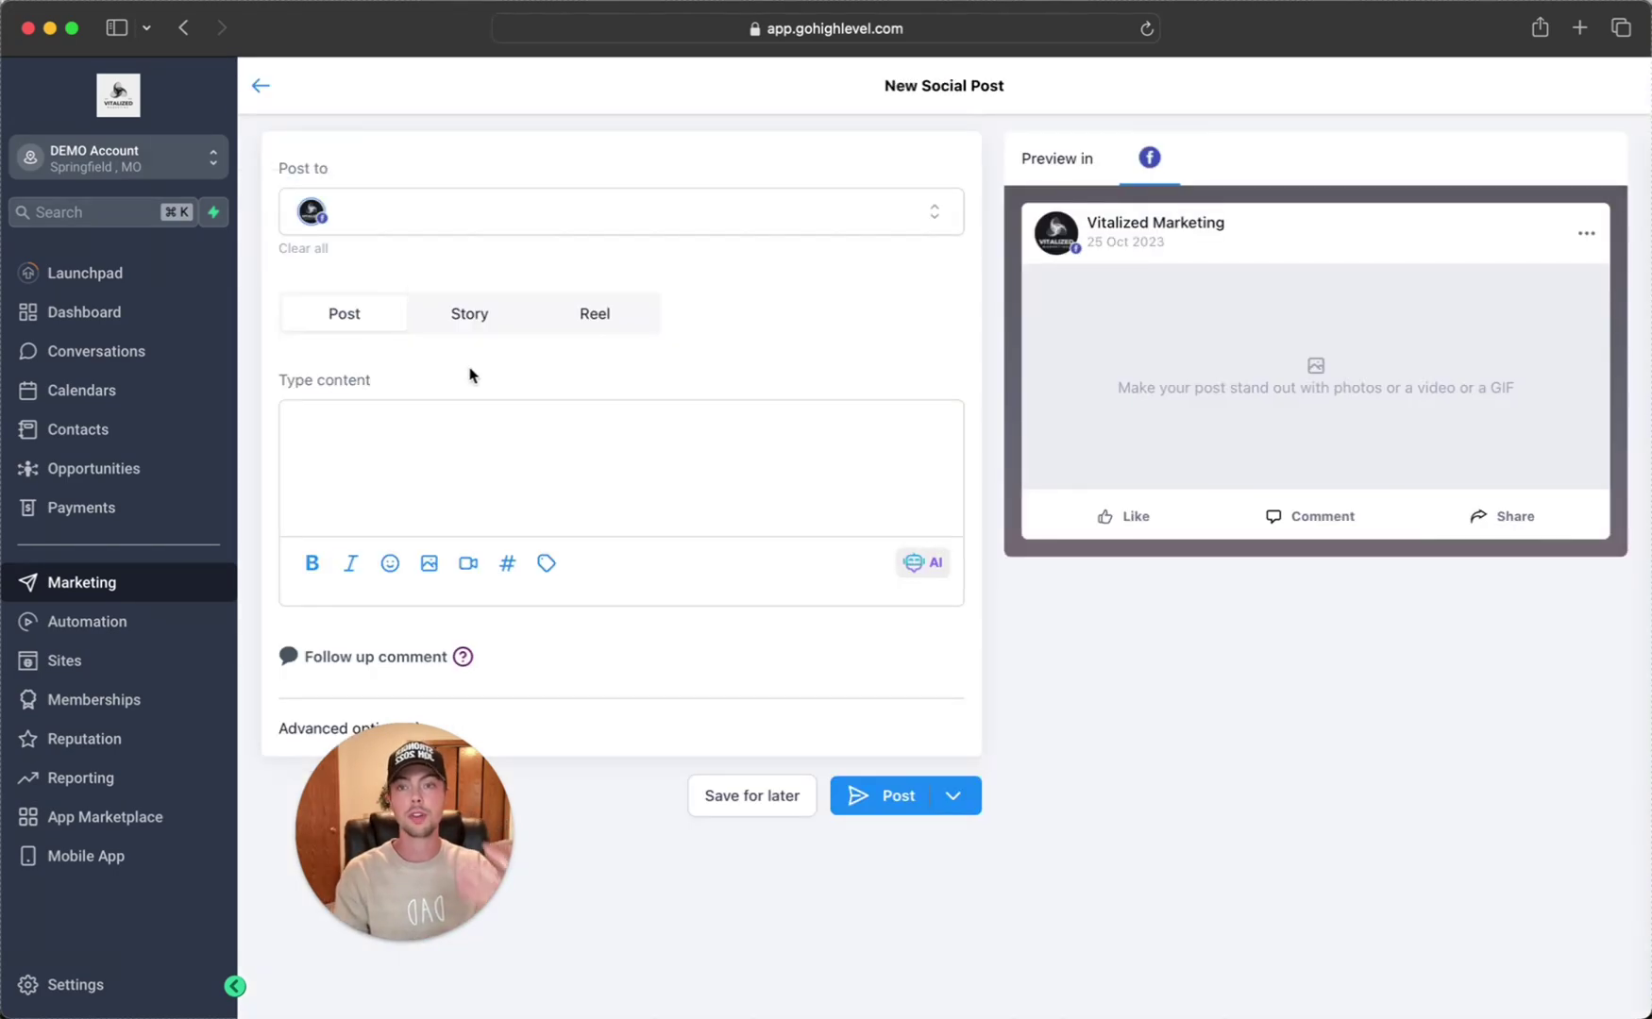
- Enter "lets go!" as the post content, publish it immediately, and dismiss the phone number notice
left_click(493, 464)
type("lets go!")
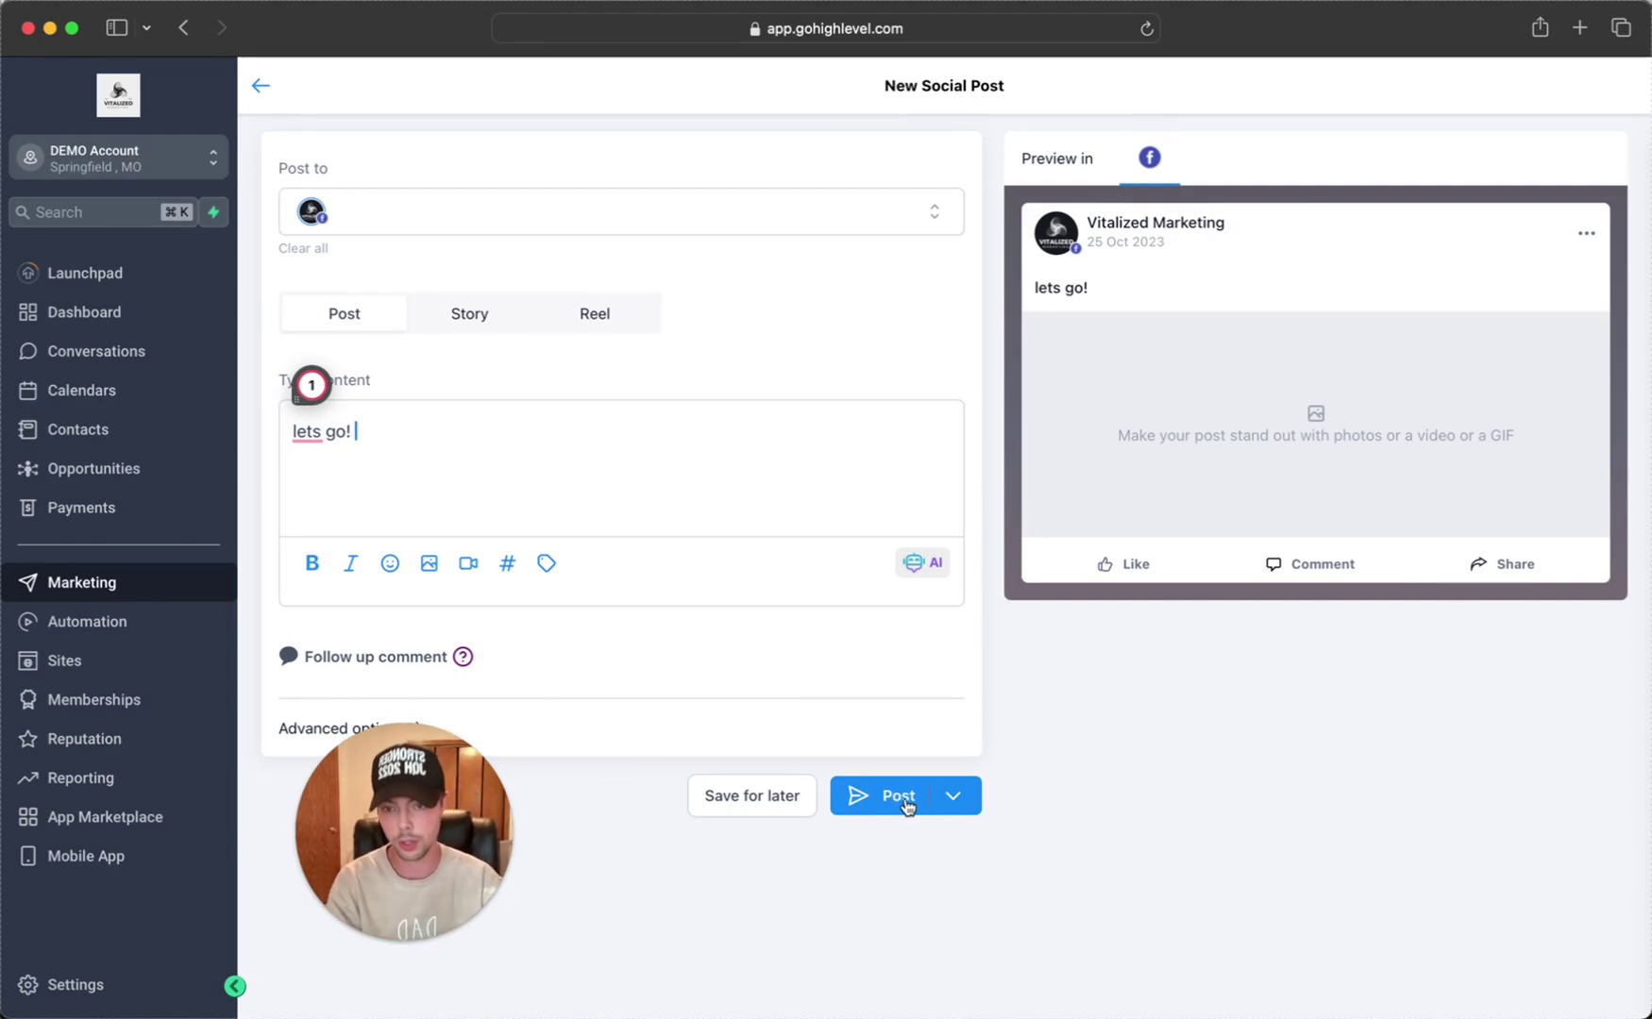
left_click(914, 802)
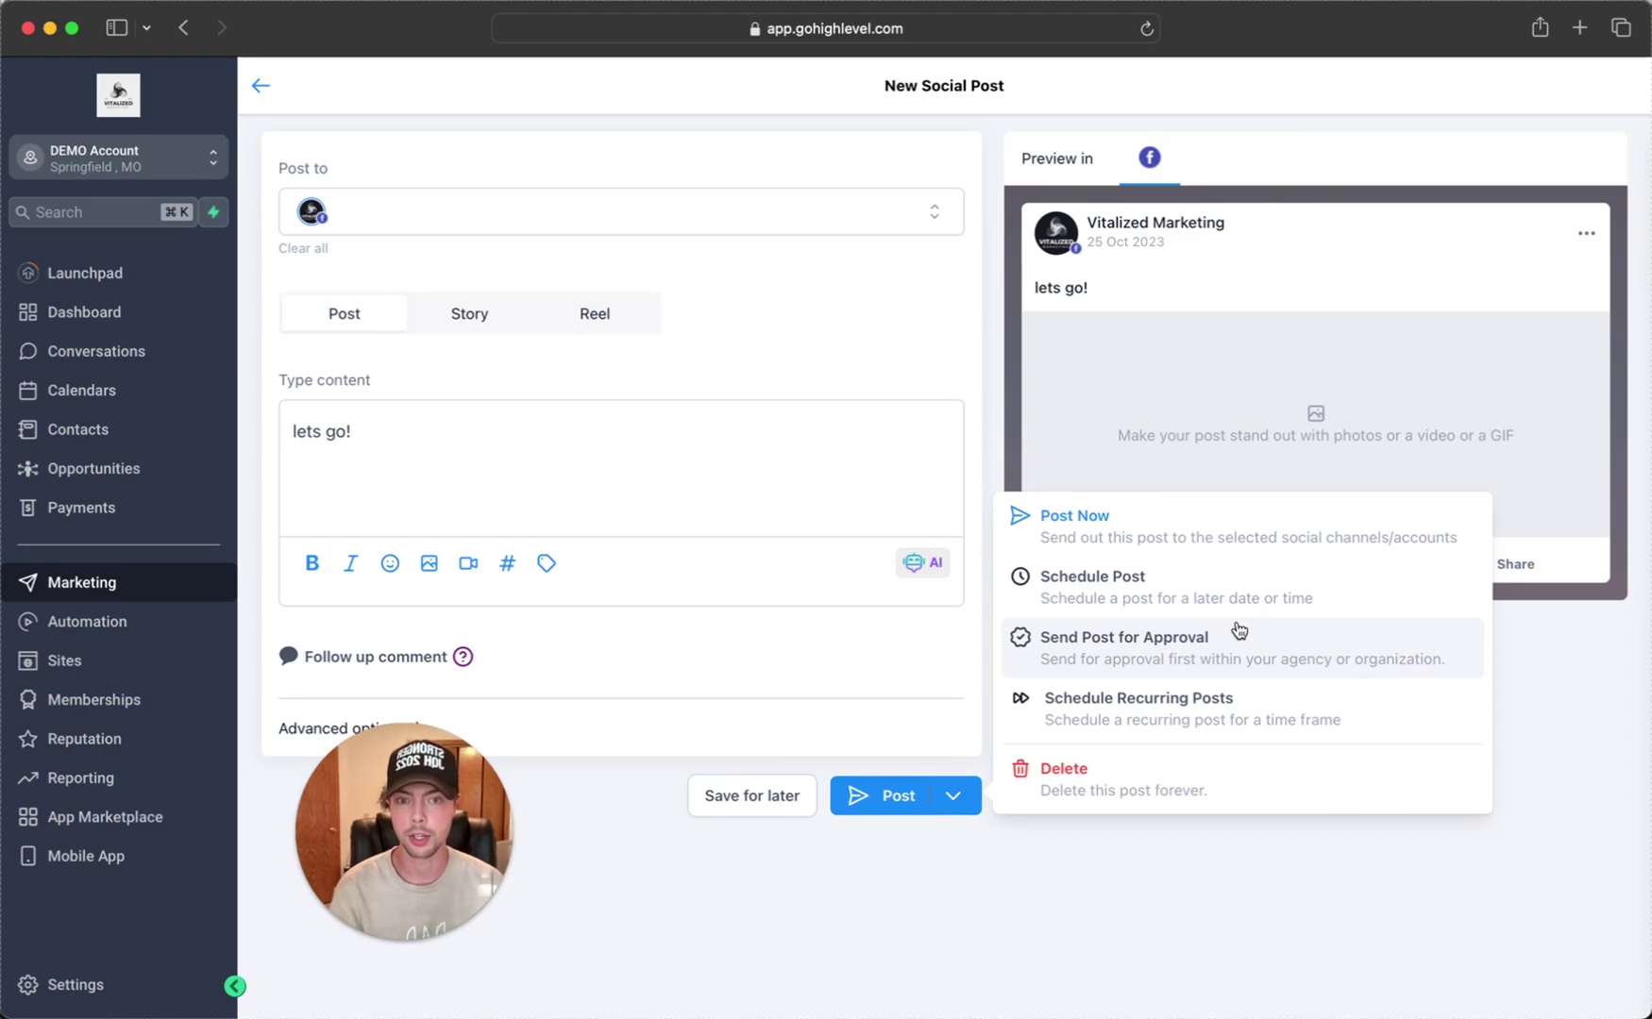
left_click(1104, 515)
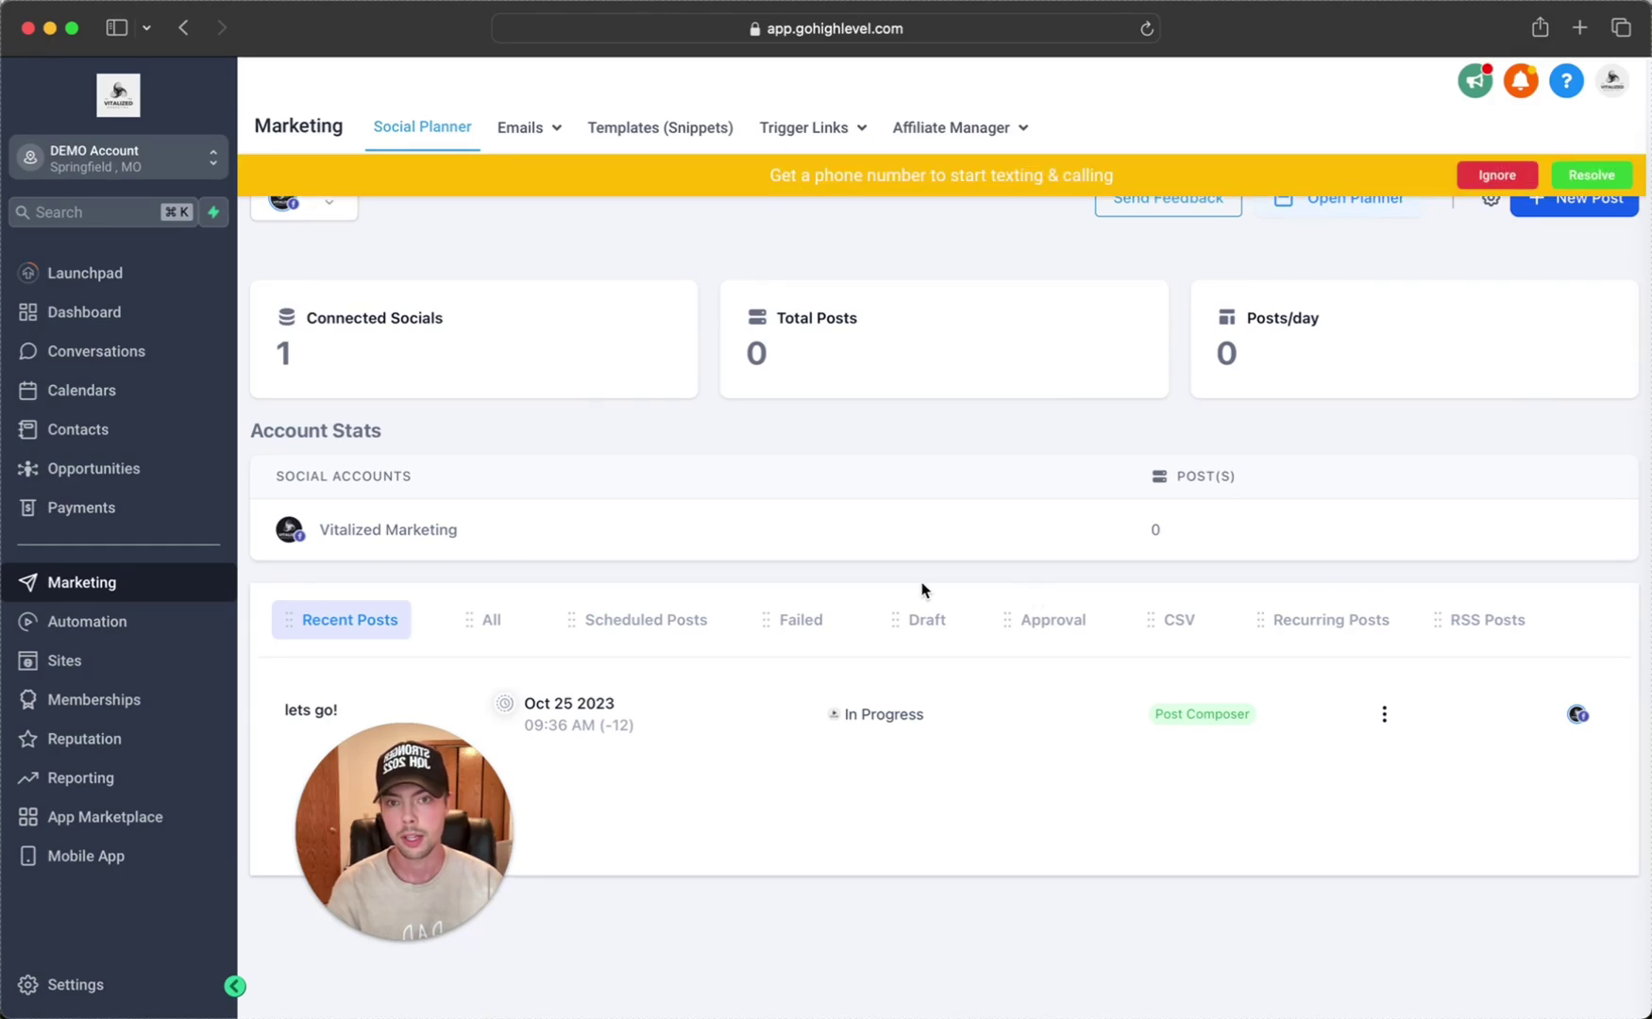
left_click(1482, 175)
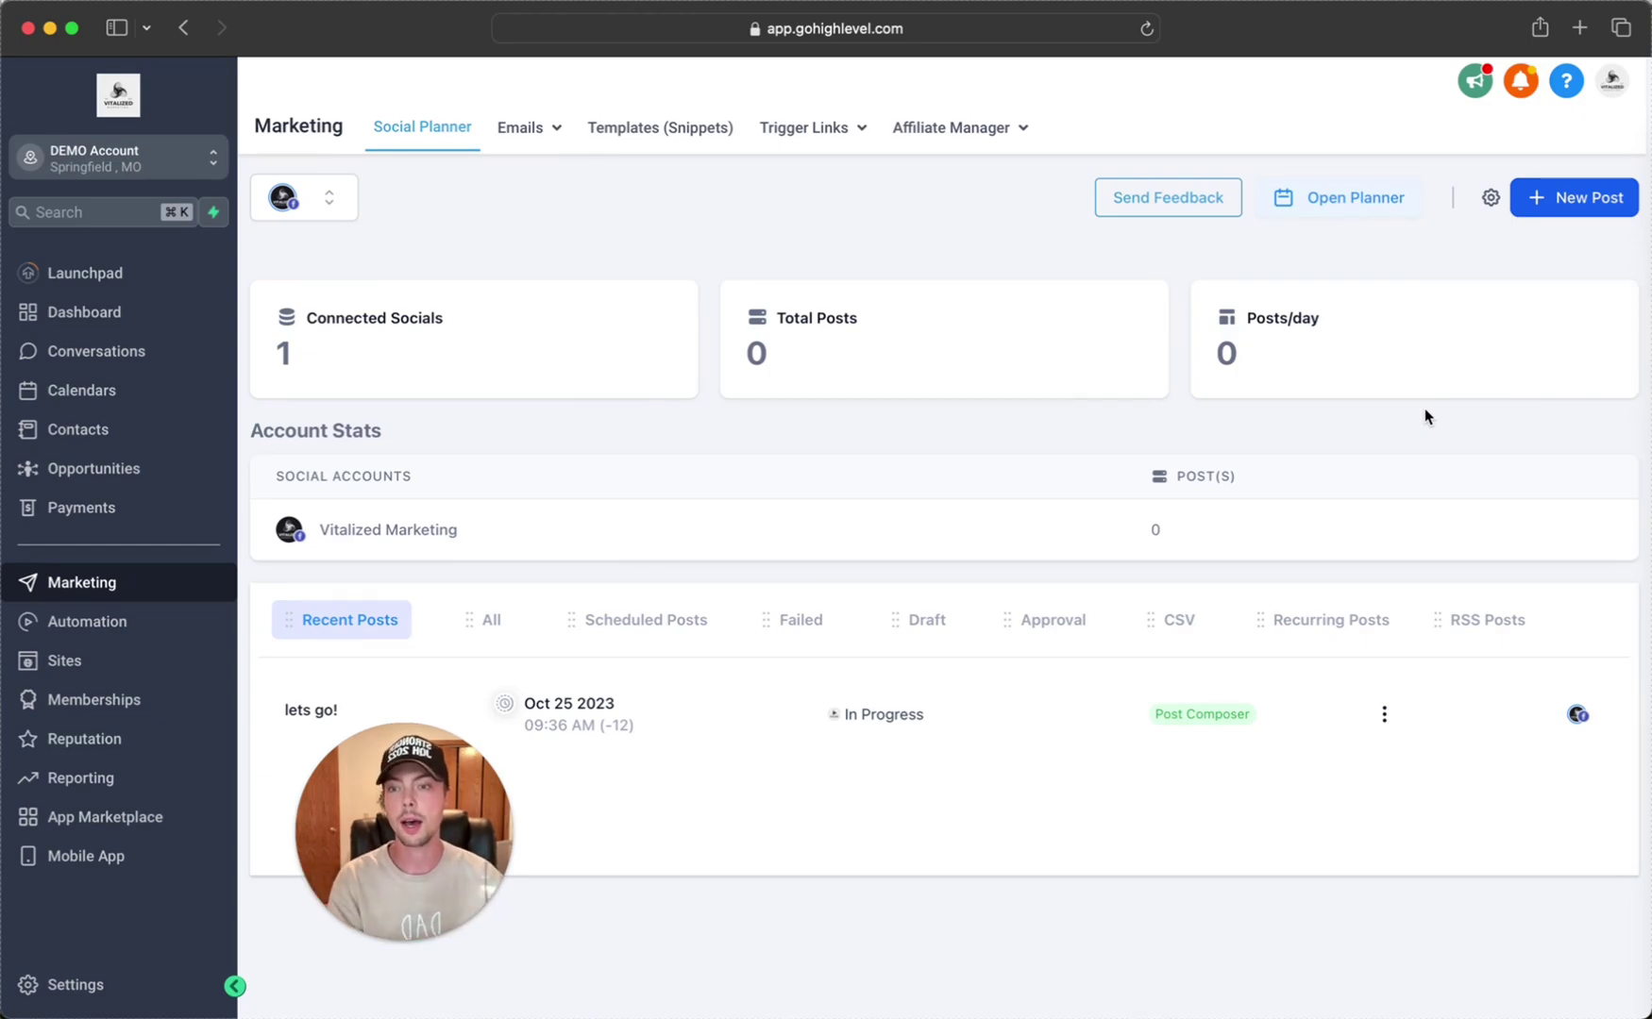
- Check for the published post on Vitalized Marketing's Facebook page in a new browser tab and return to the Social Planner
left_click(1572, 29)
type("fa")
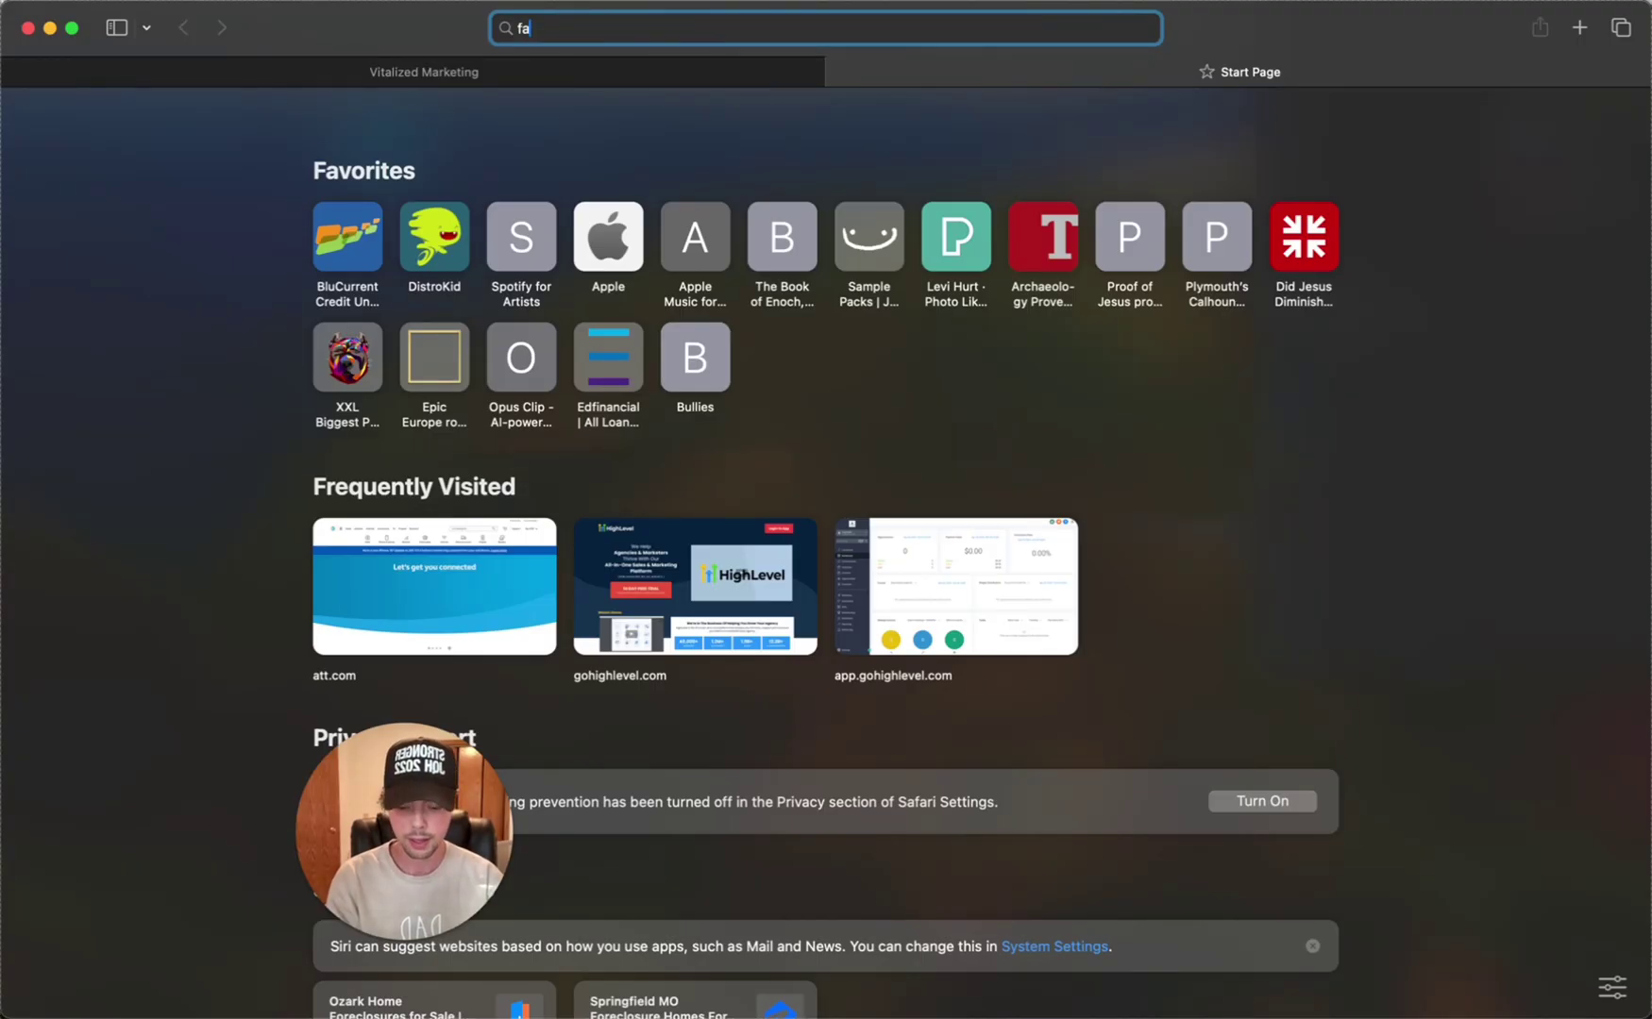
type("cebook.com '")
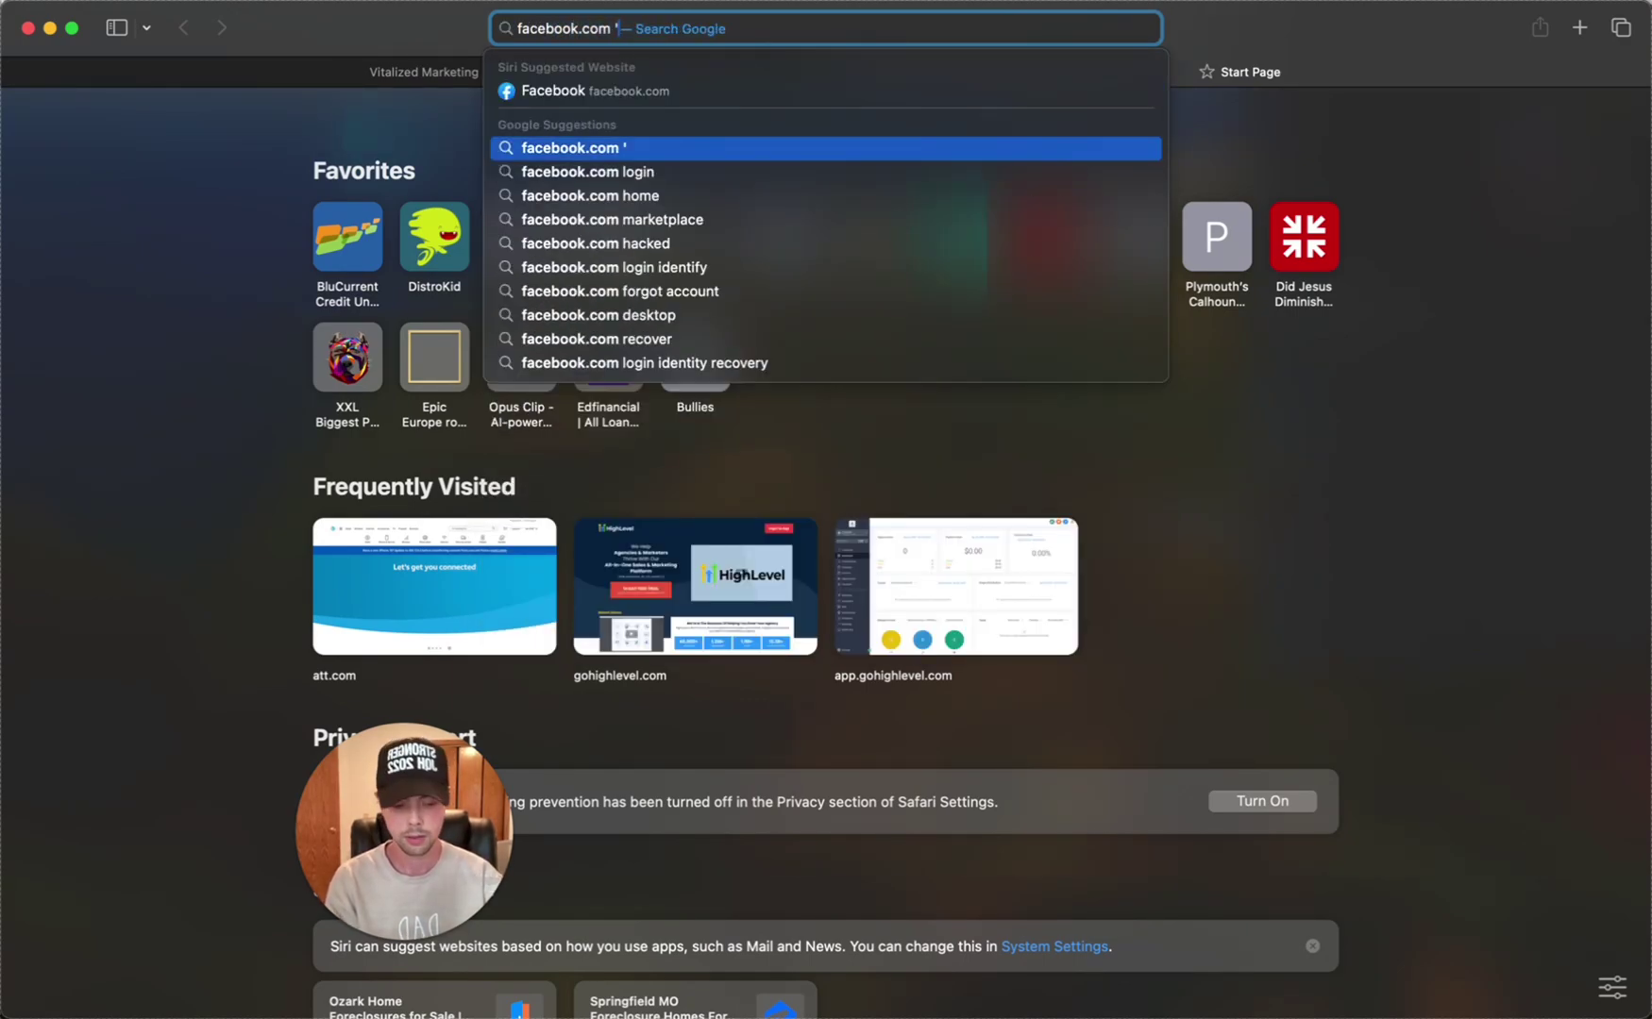
key("Return")
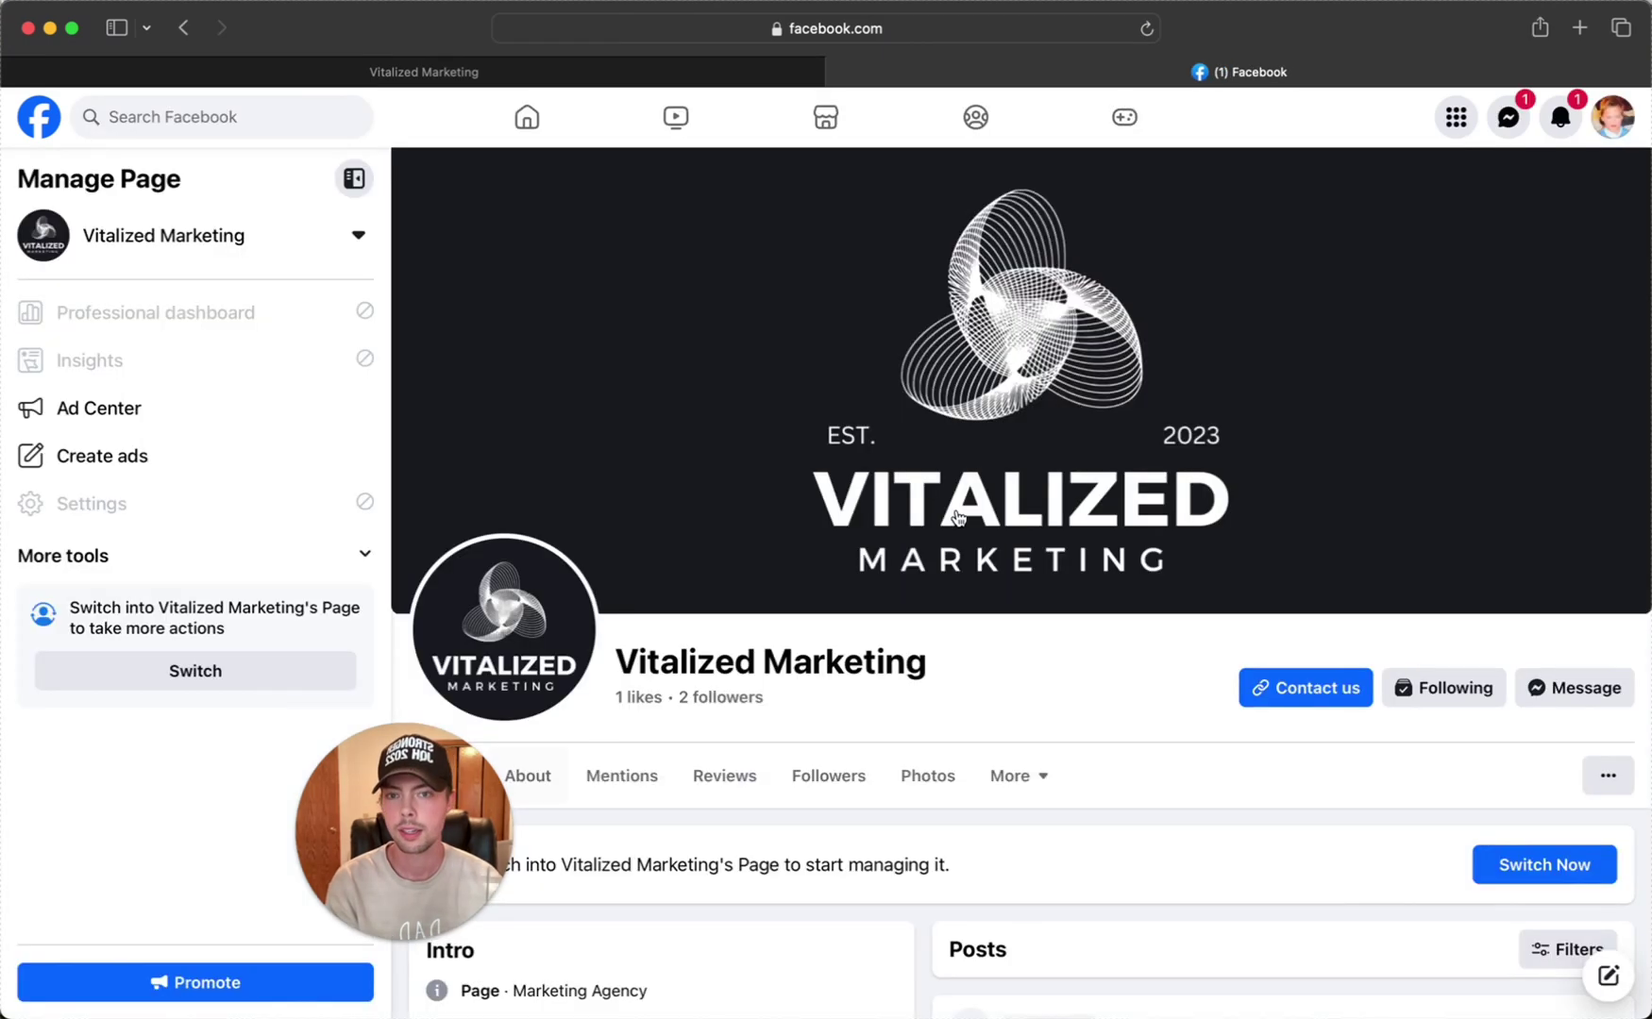
scroll(941, 510, "down", 5)
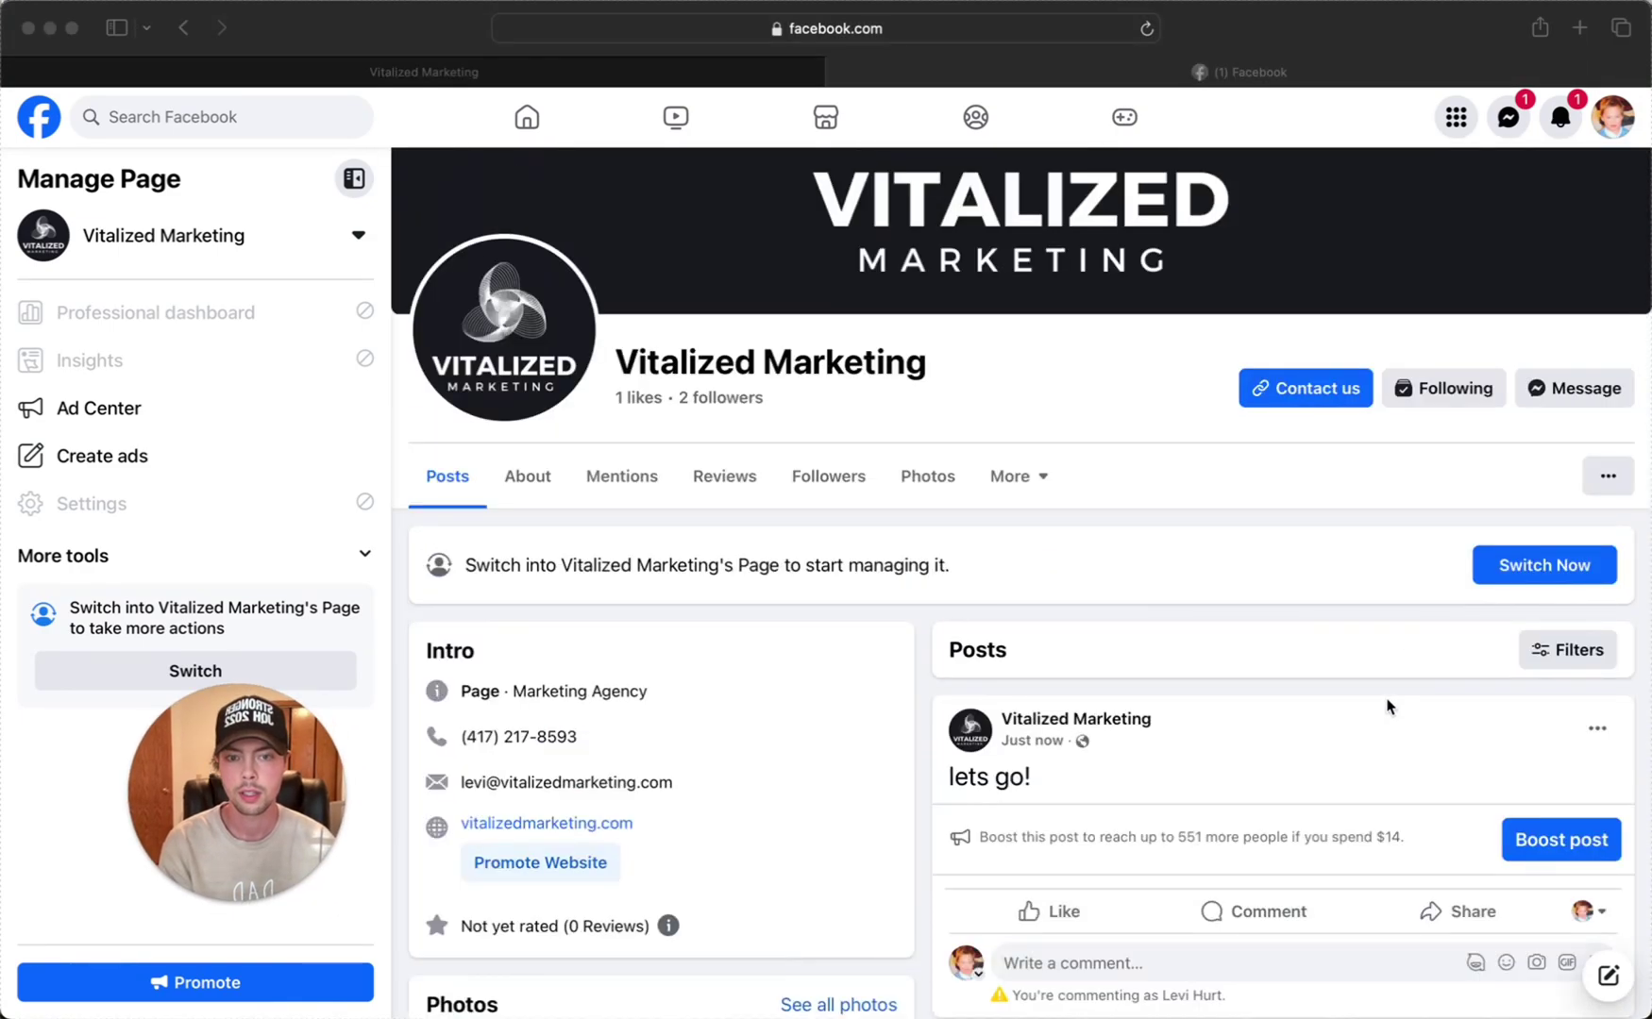
scroll(1319, 678, "down", 2)
scroll(1133, 653, "down", 2)
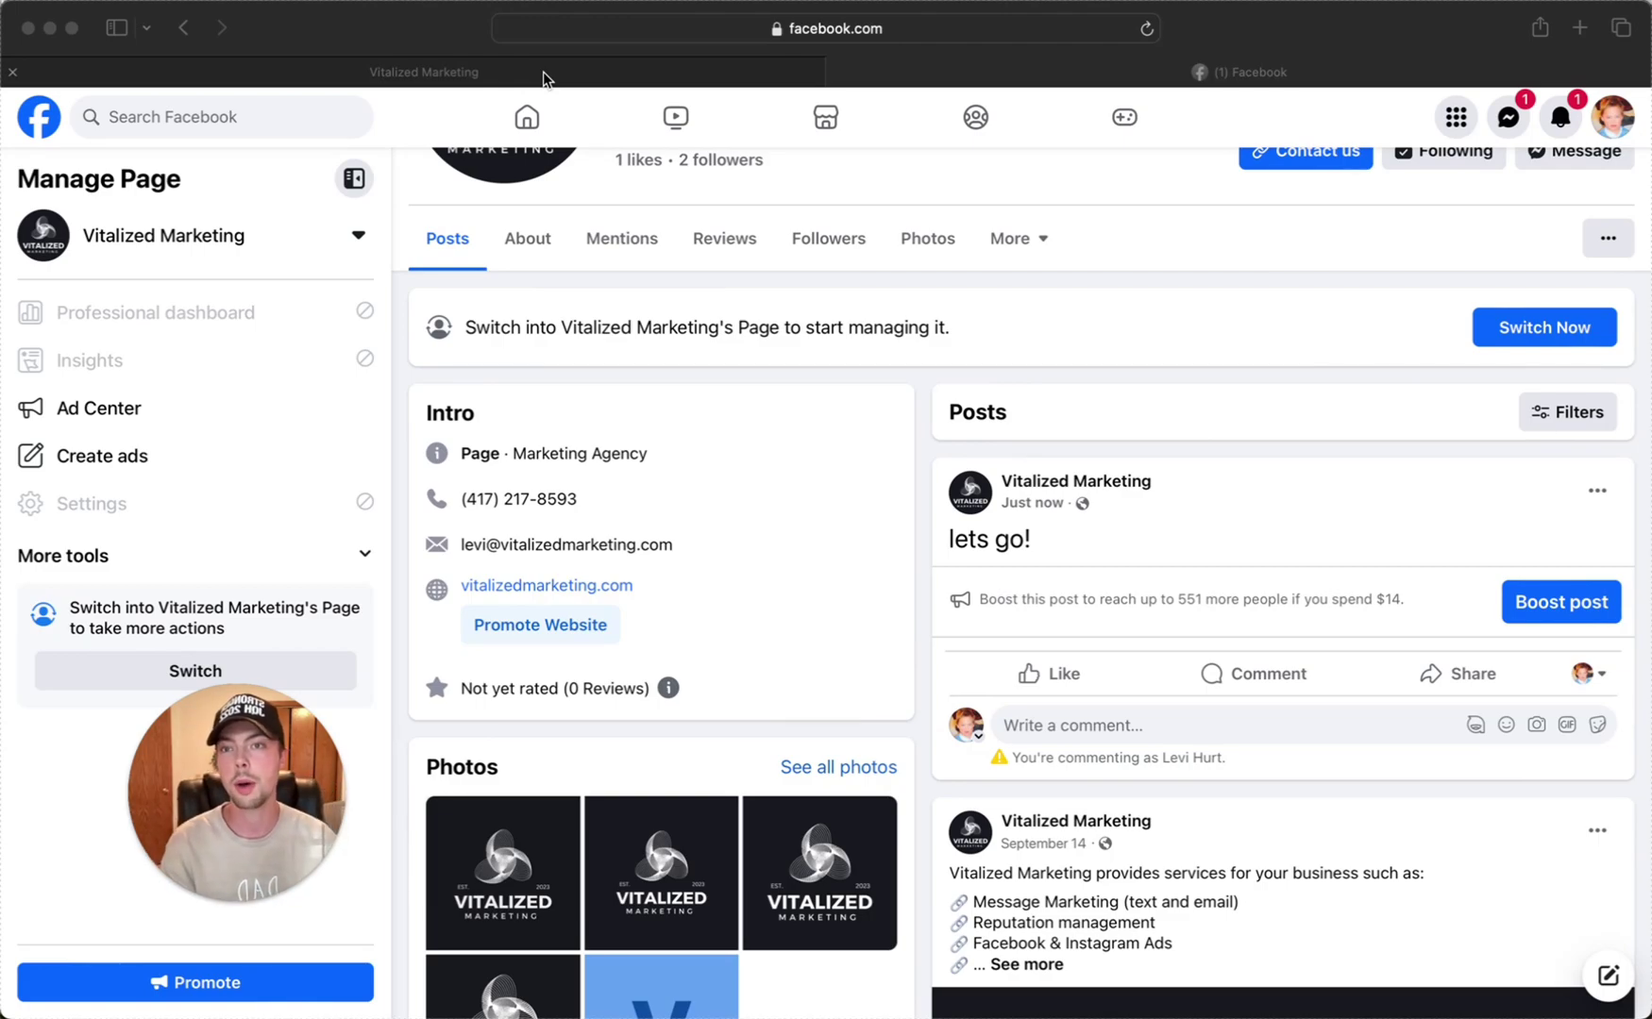
left_click(609, 80)
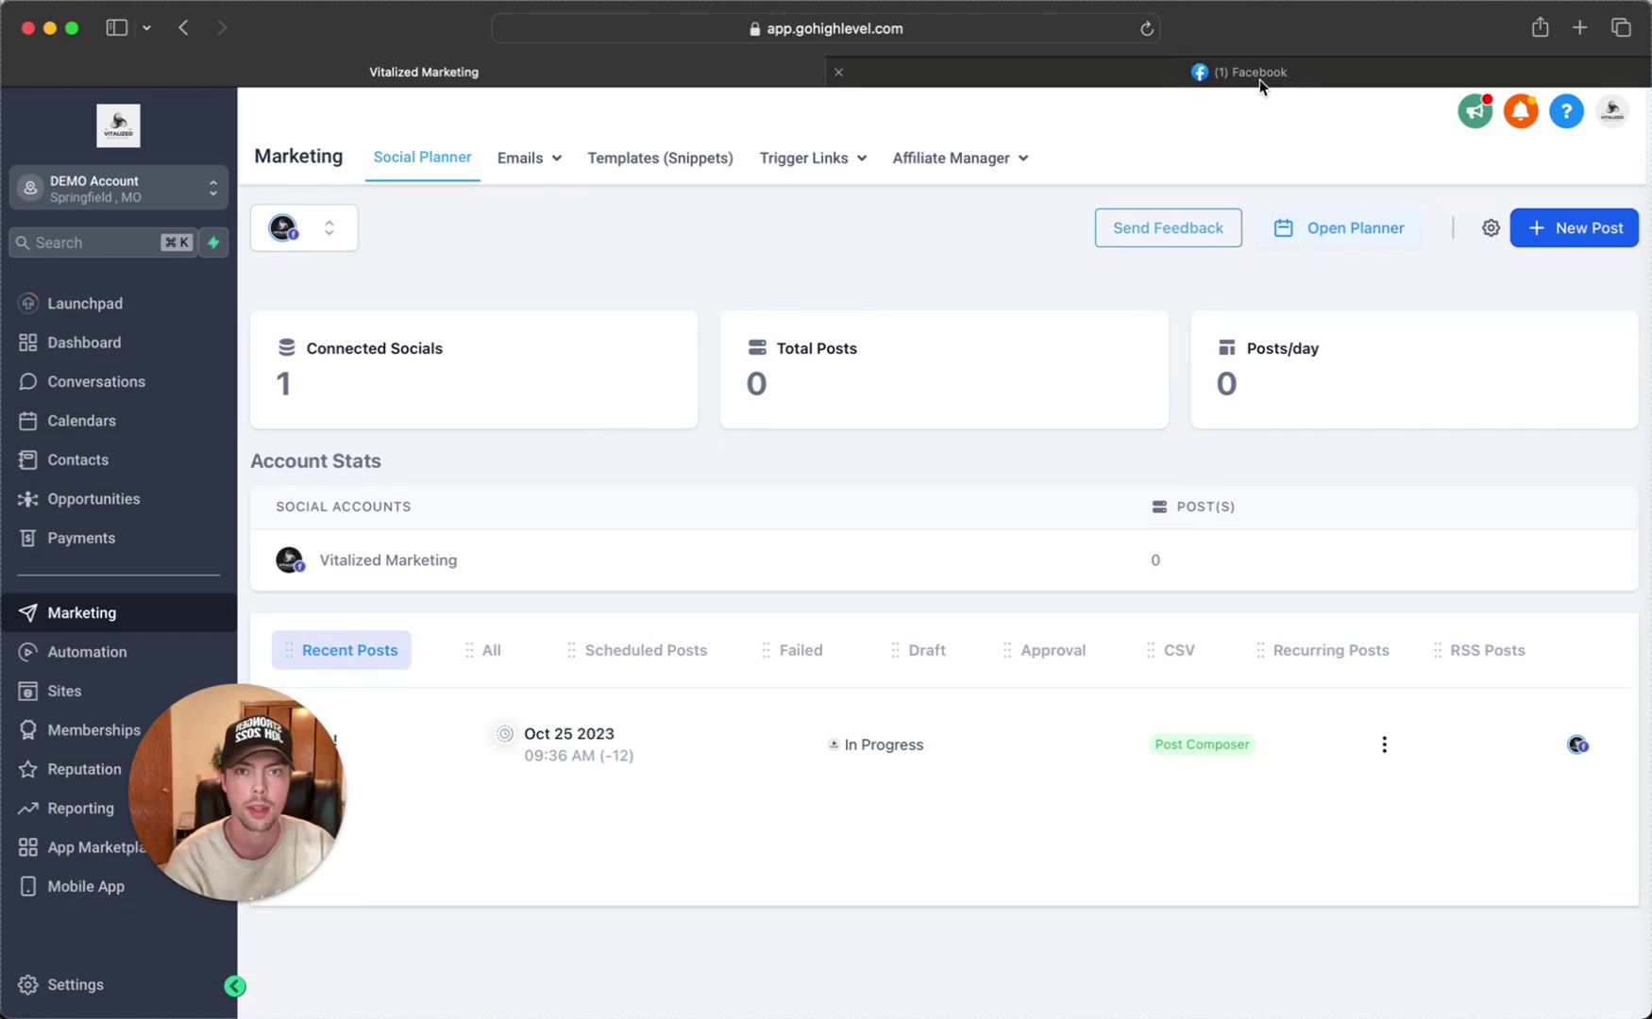
mouse_move(1259, 79)
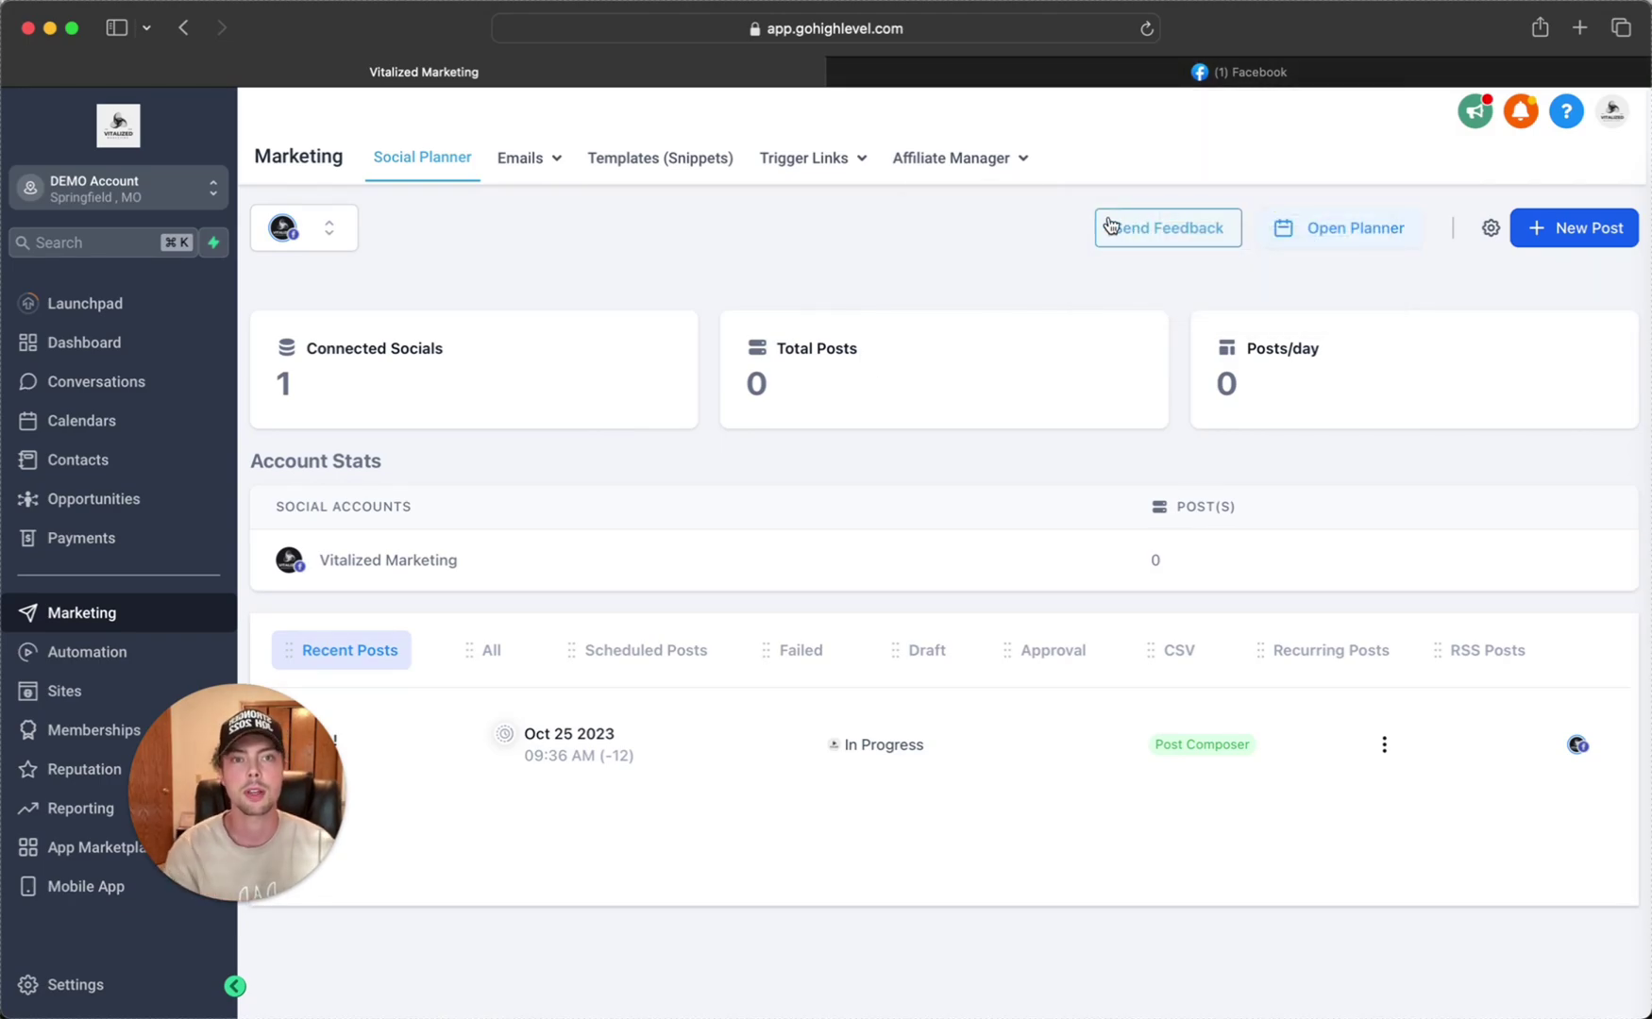